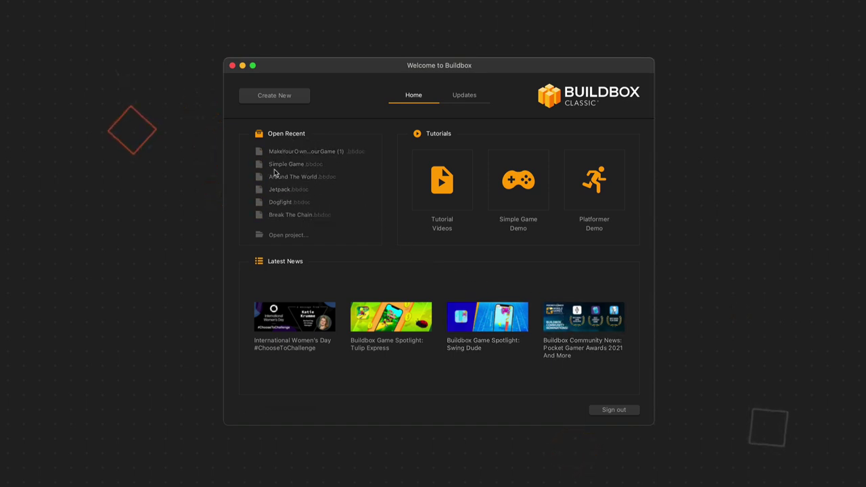
Start a new game project and name it GLTCH
click(277, 101)
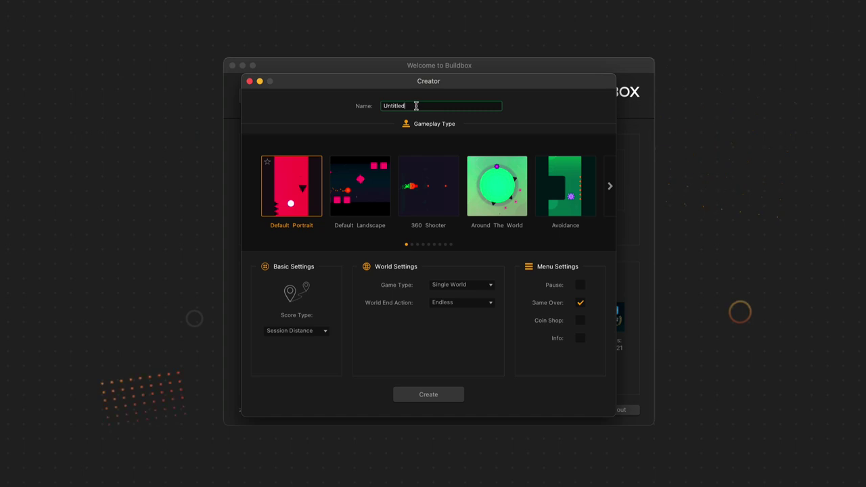
drag(408, 106, 372, 107)
text(GLTCH)
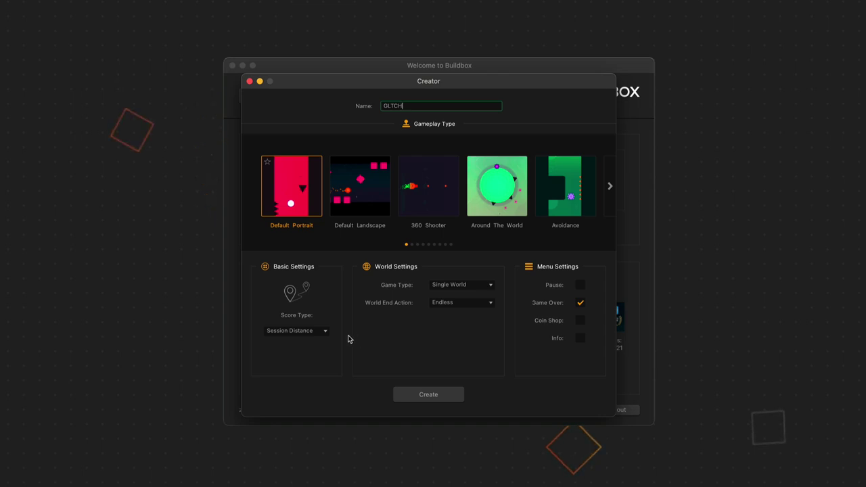
Look through the score type, game type and world end action options, keeping Session Distance, Single World and Endless
click(325, 331)
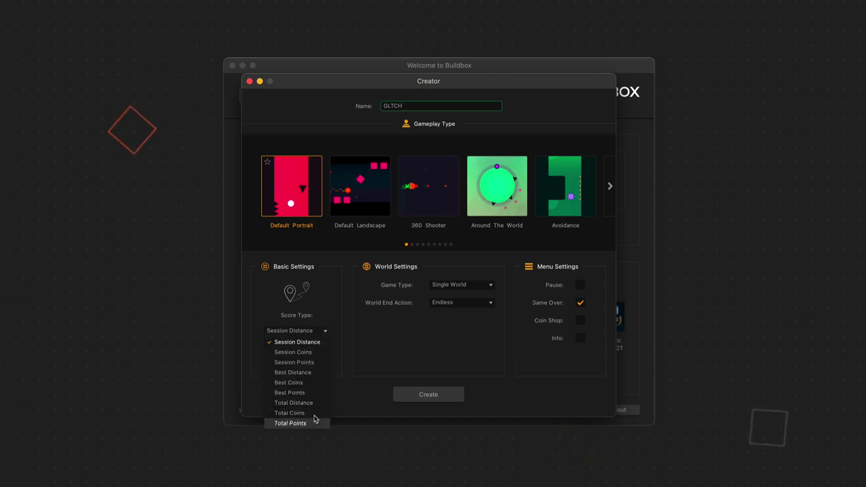
click(318, 341)
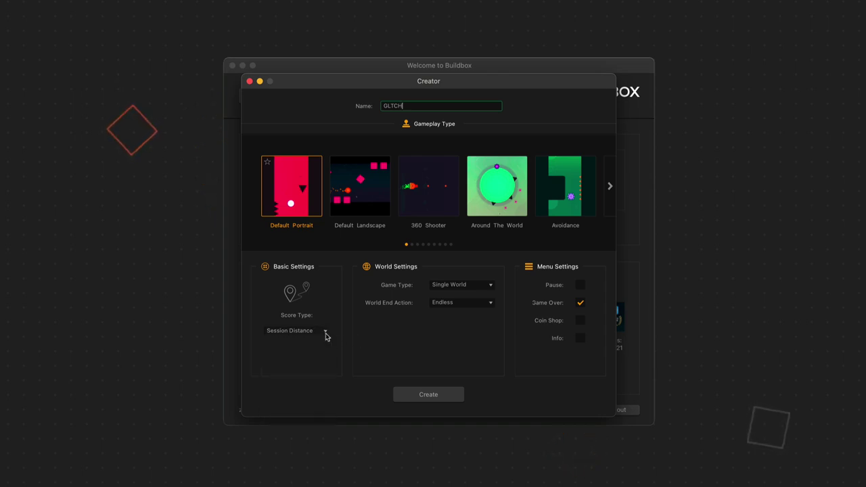
click(488, 286)
click(486, 292)
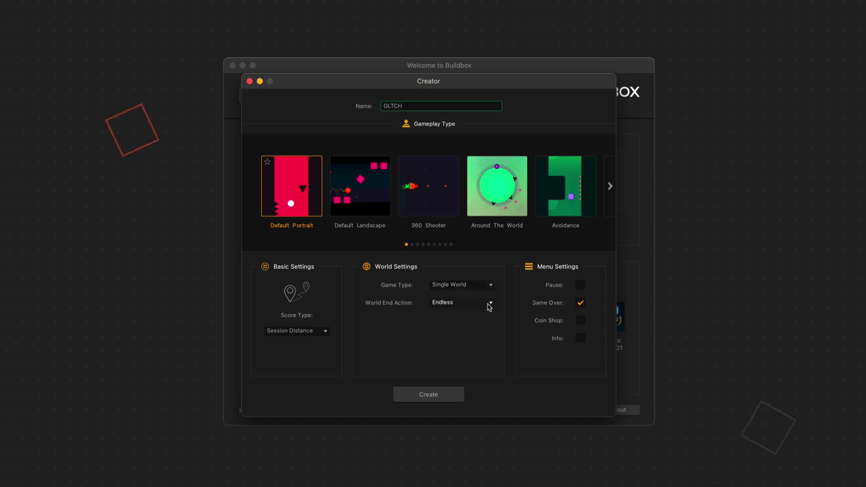
click(488, 306)
click(487, 305)
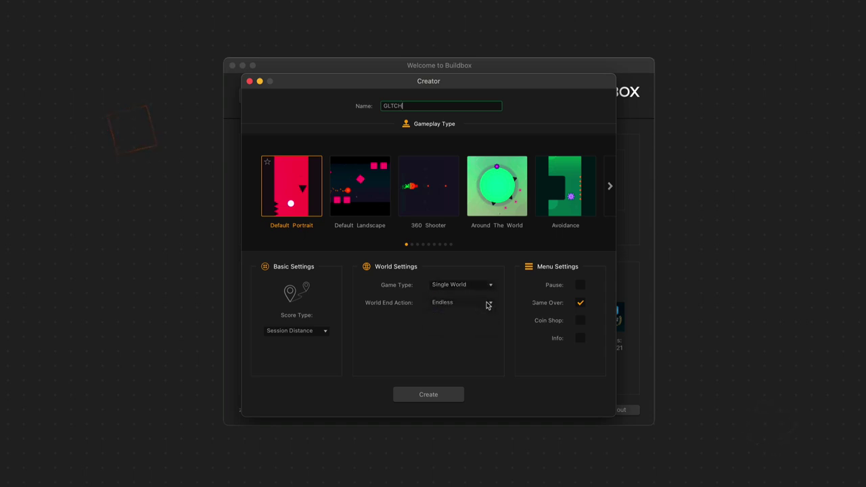
Enable the Pause menu alongside Game Over, leaving Coin Shop and Info off
click(581, 286)
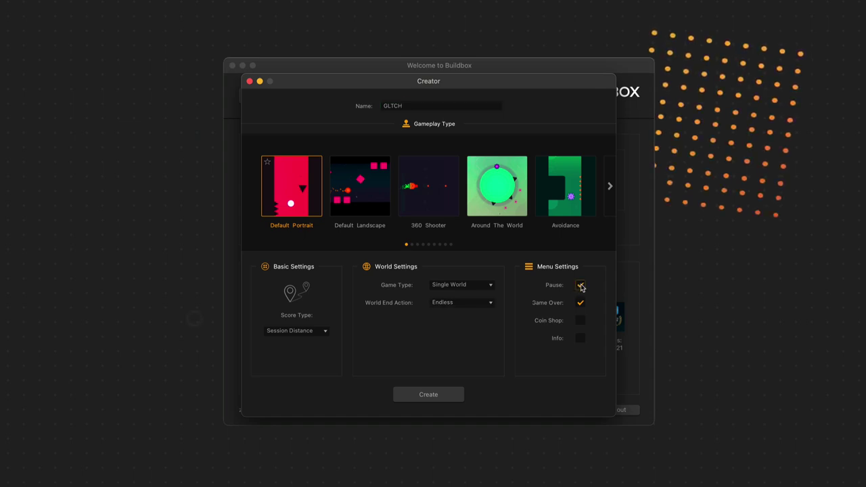
click(580, 321)
click(581, 339)
click(580, 339)
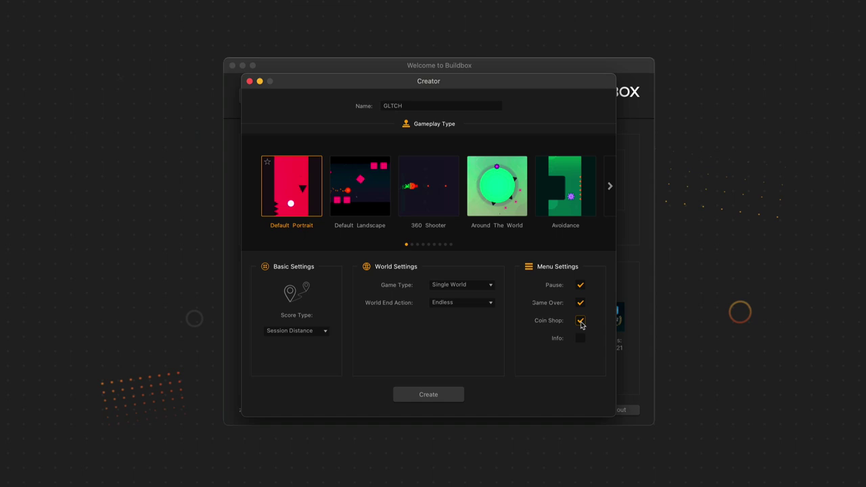
click(581, 285)
Choose the Wall Jump gameplay type and create the project
click(609, 186)
click(610, 187)
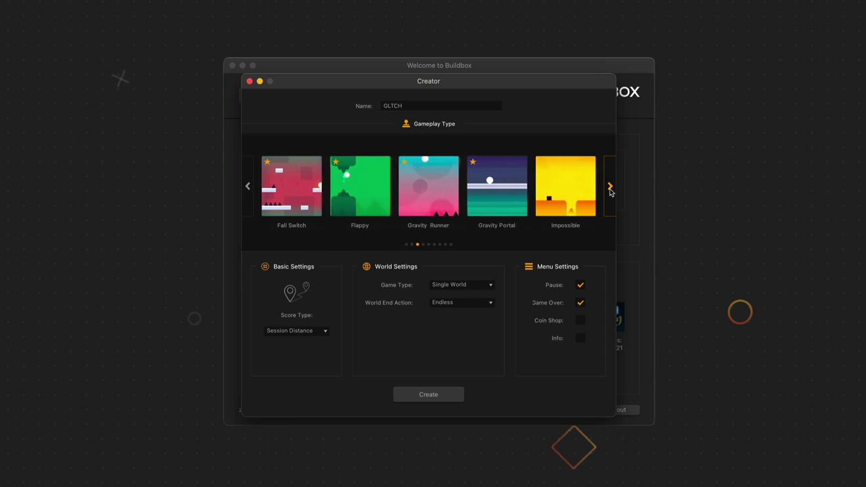
click(609, 187)
click(610, 187)
click(609, 188)
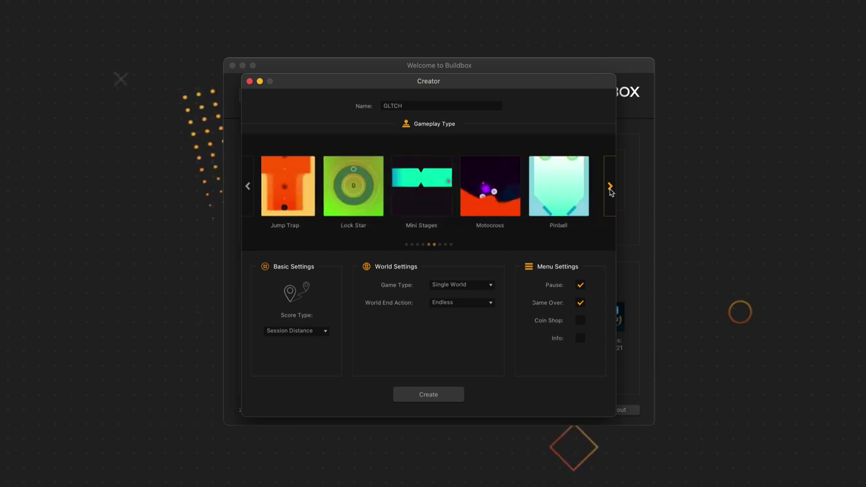
click(610, 187)
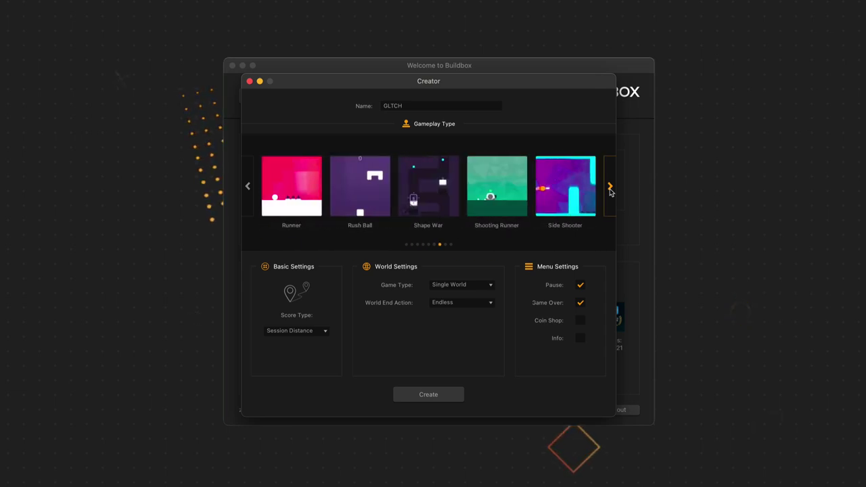
click(610, 187)
click(609, 187)
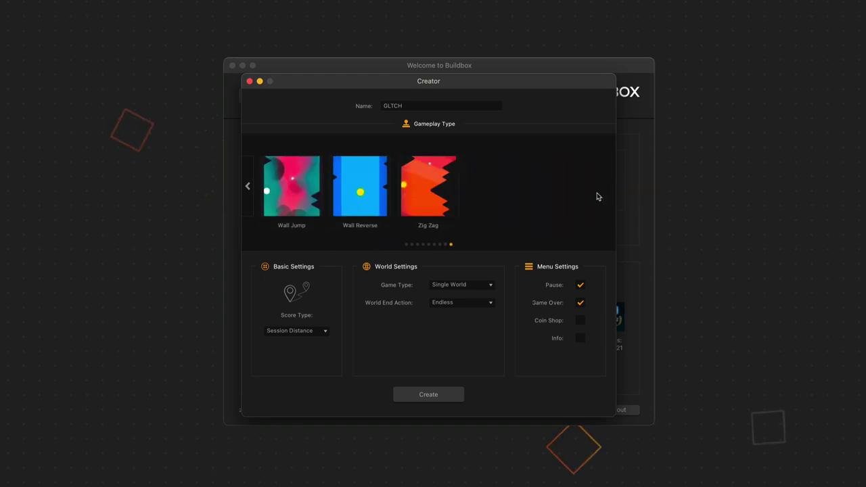
click(297, 192)
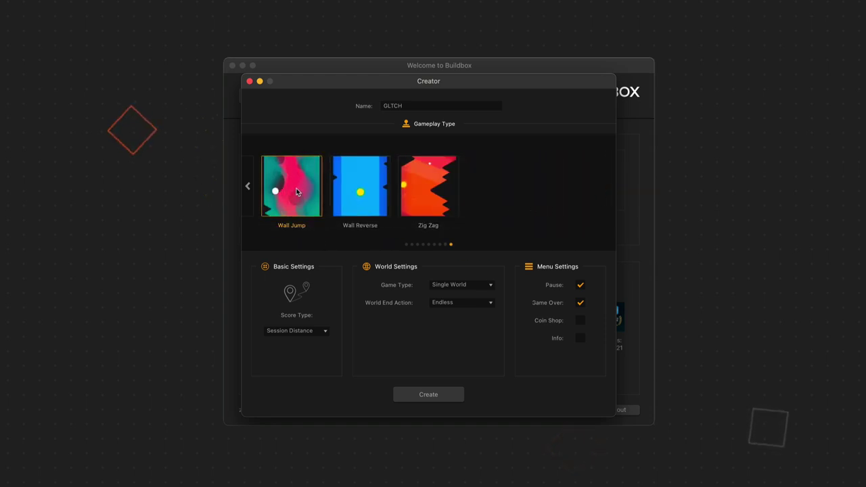
click(451, 399)
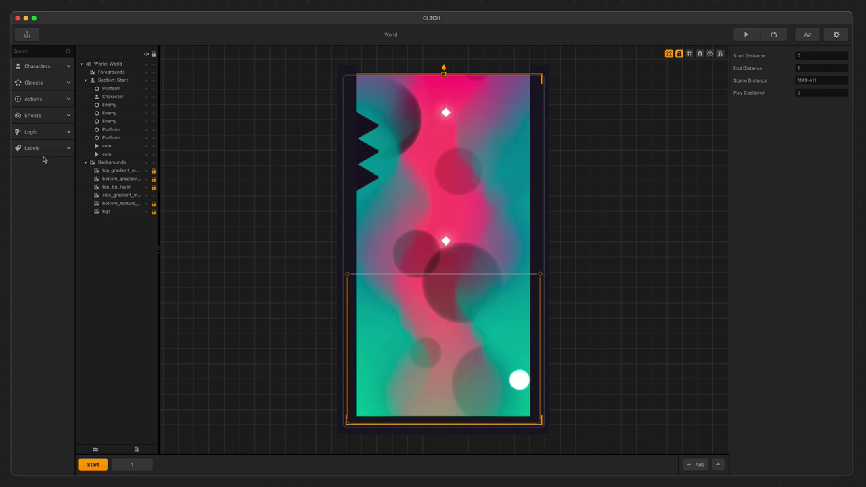
Look through the Characters, Objects, Actions, Effects, Logic and Labels asset categories one after another
click(50, 66)
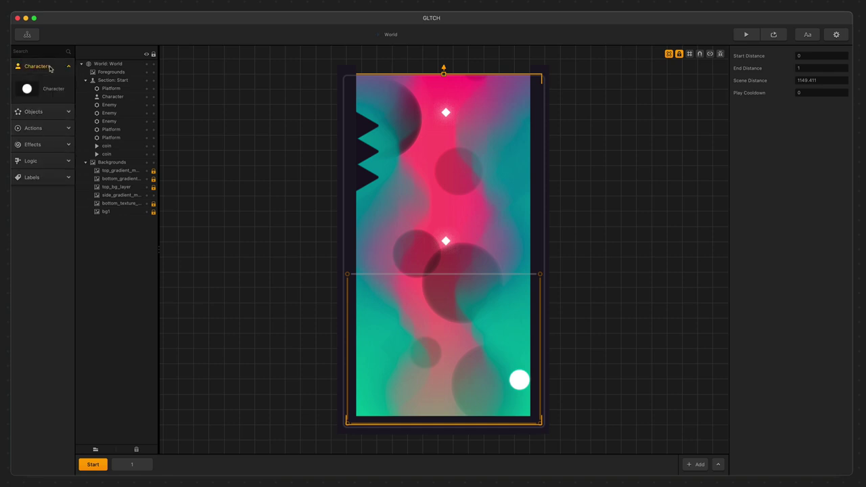
click(50, 67)
click(48, 83)
click(48, 86)
click(49, 100)
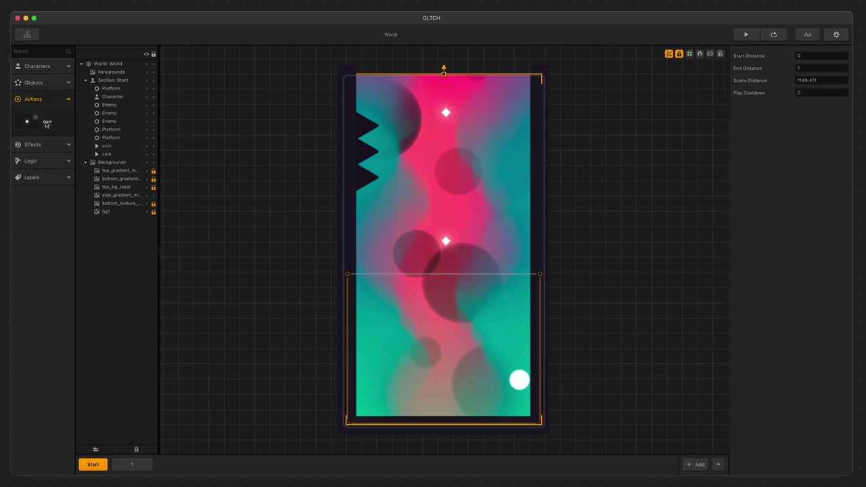
click(48, 101)
click(50, 117)
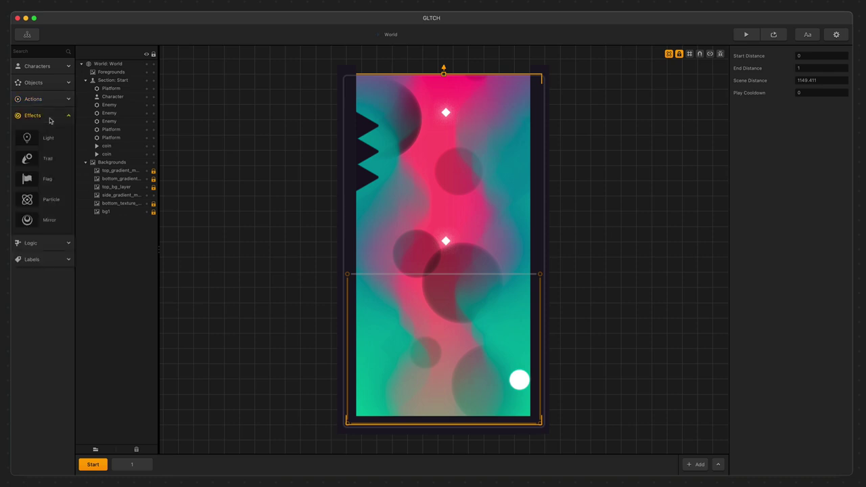
click(49, 117)
click(51, 133)
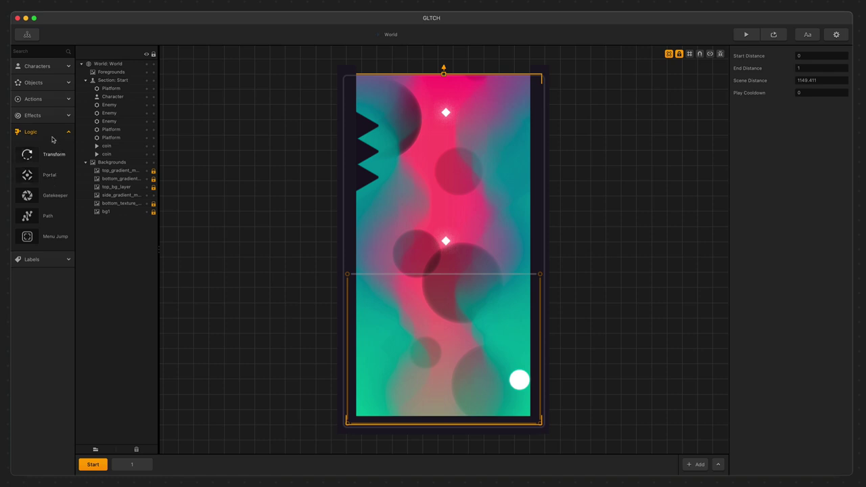
click(52, 137)
click(52, 150)
click(52, 151)
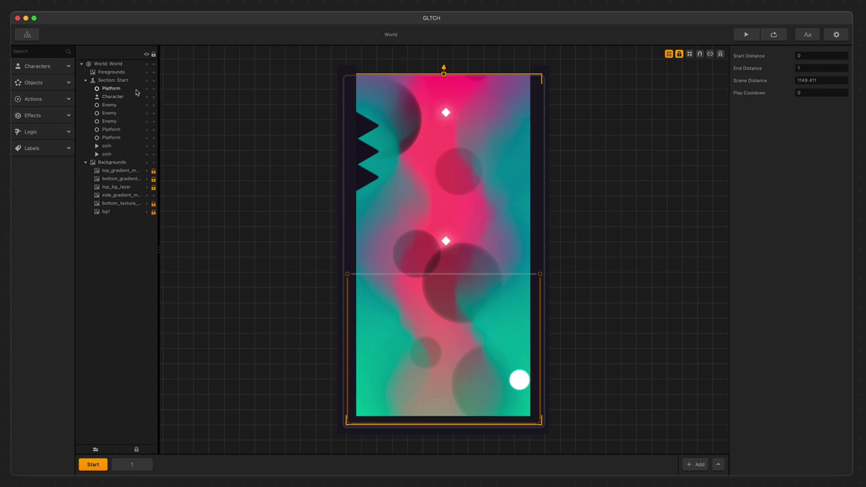
Select the first Platform in the Start section and try out its visibility and lock toggles, restoring both
click(112, 89)
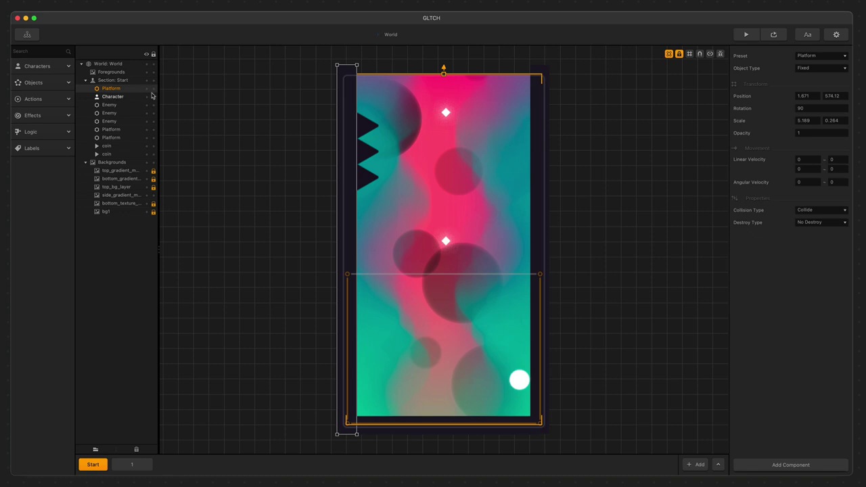
click(146, 89)
click(146, 89)
click(147, 90)
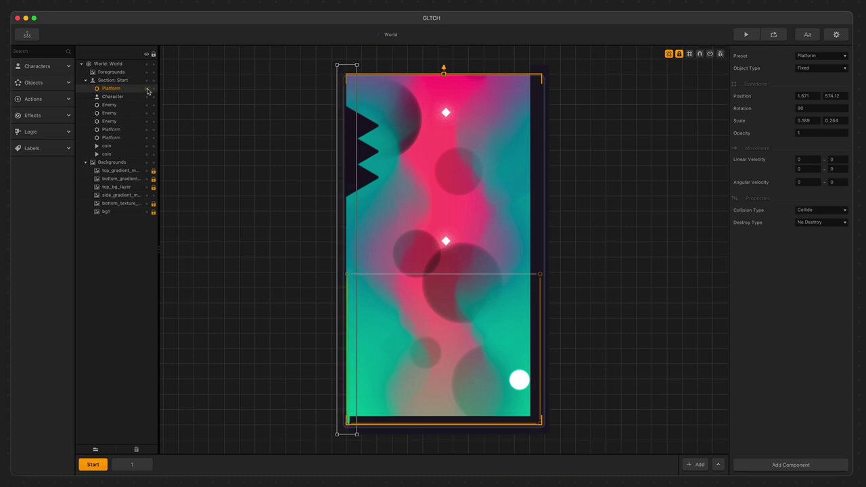
click(147, 90)
click(154, 90)
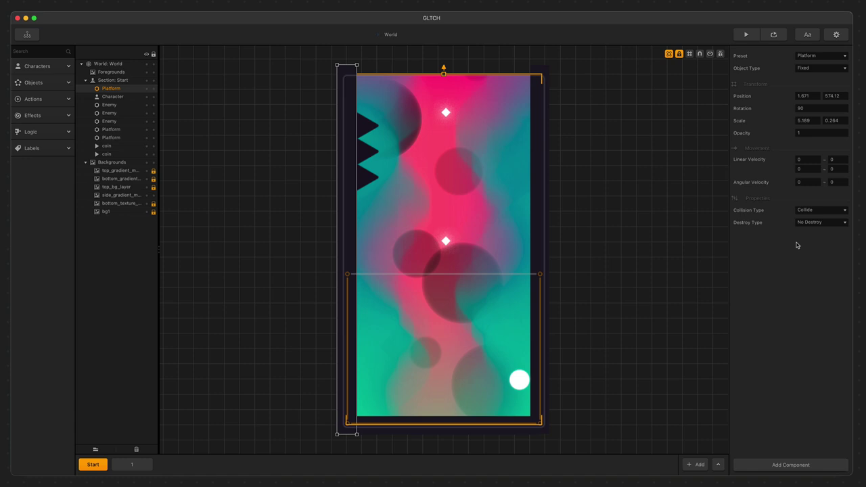
Examine the Platform asset's properties and compare the Start scene with scene 1, ending on scene 1
click(51, 83)
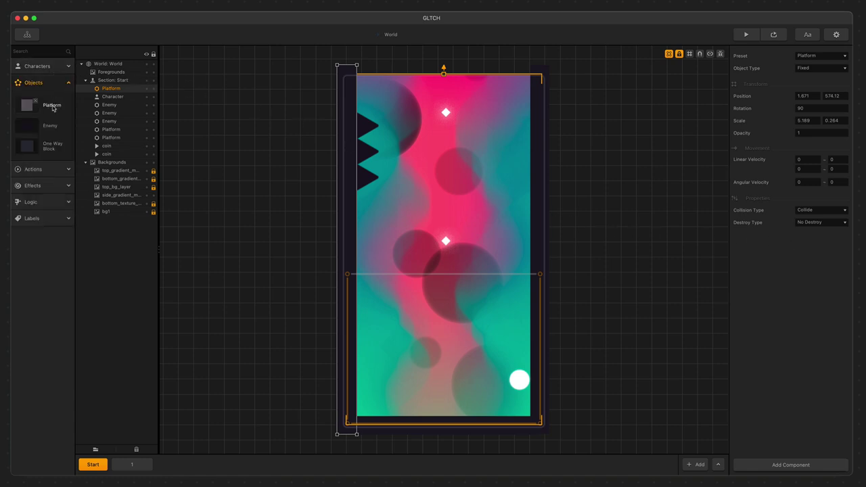
click(51, 106)
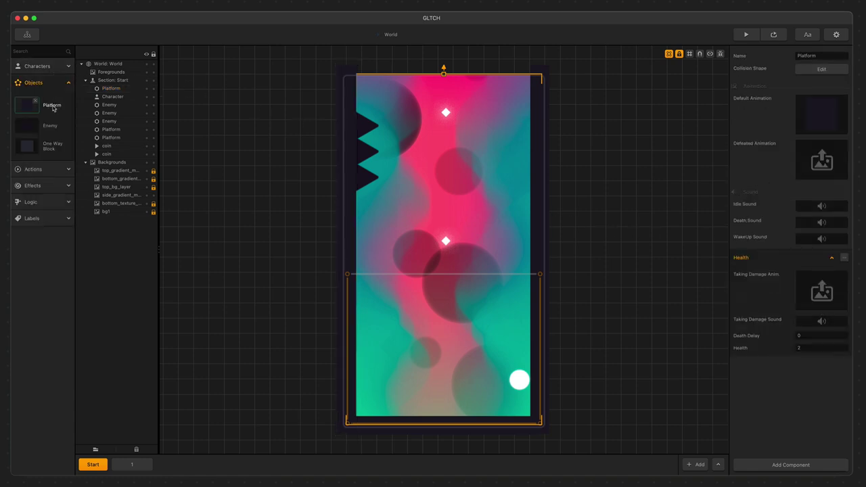
click(126, 465)
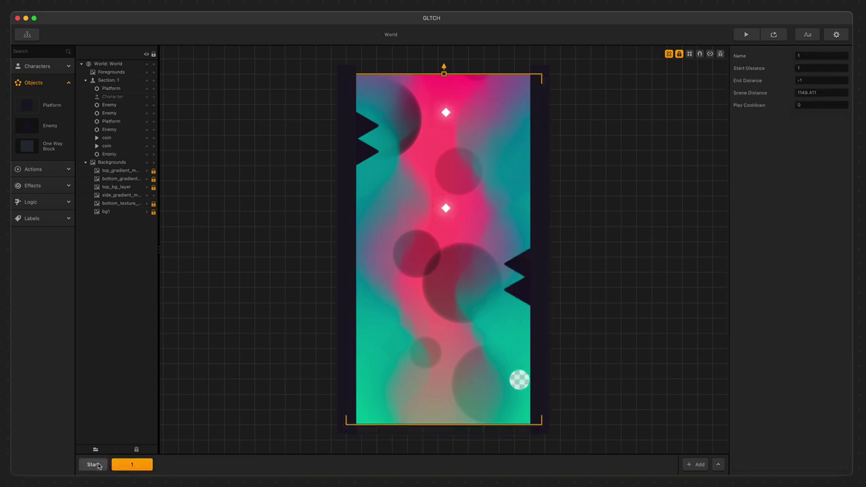
click(98, 466)
click(127, 466)
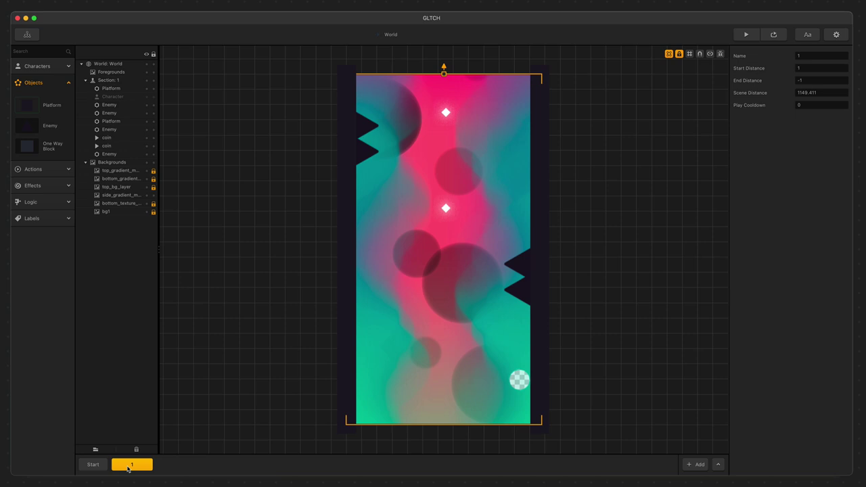
click(100, 467)
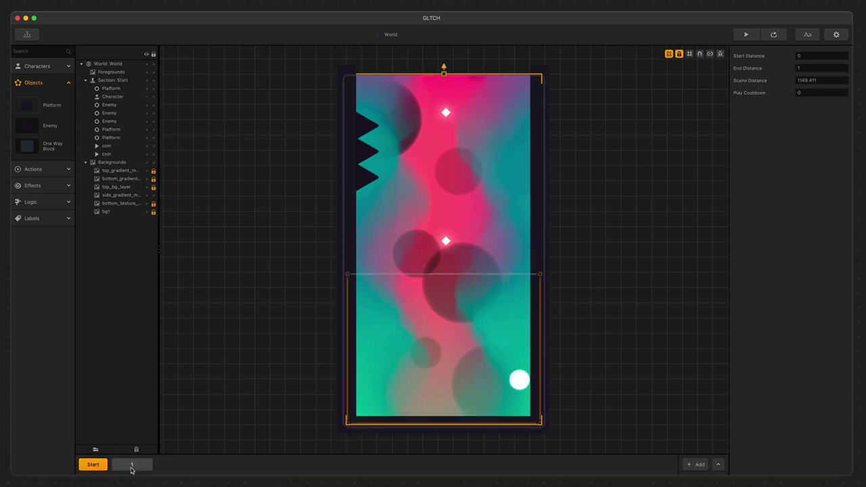
click(129, 466)
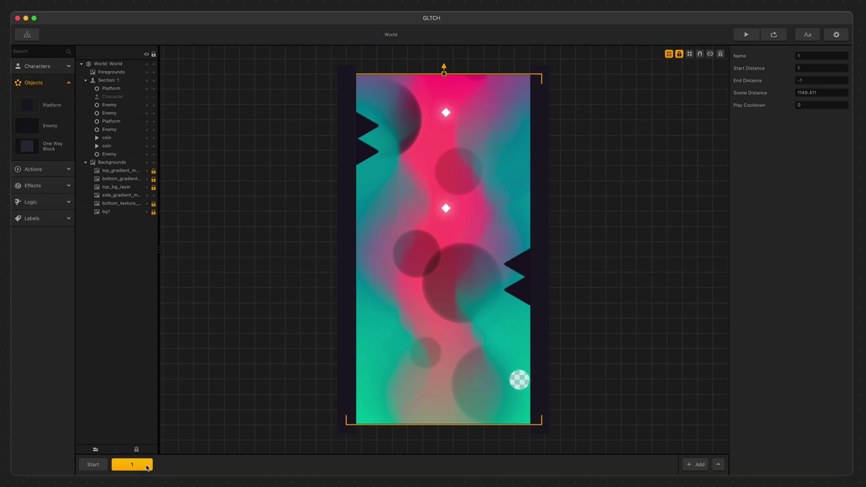
Try moving the lower enemy spike from the right wall to the middle of scene 1, and undo the move
drag(522, 293, 439, 284)
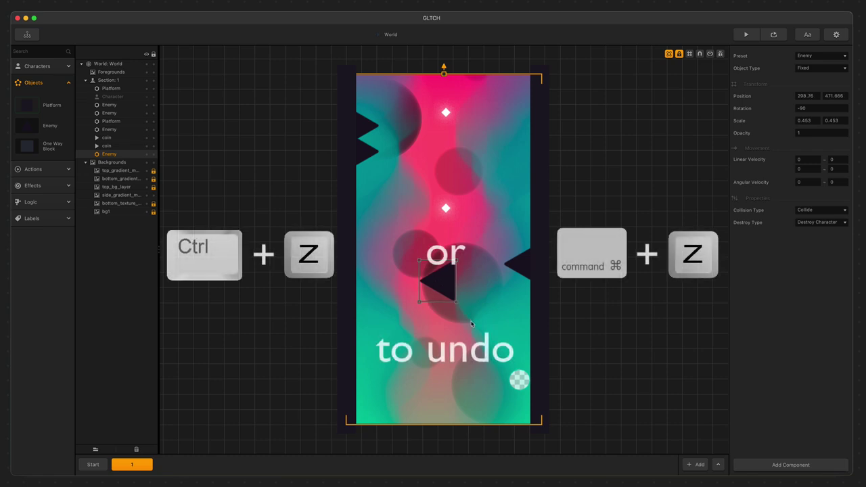
key(super+z)
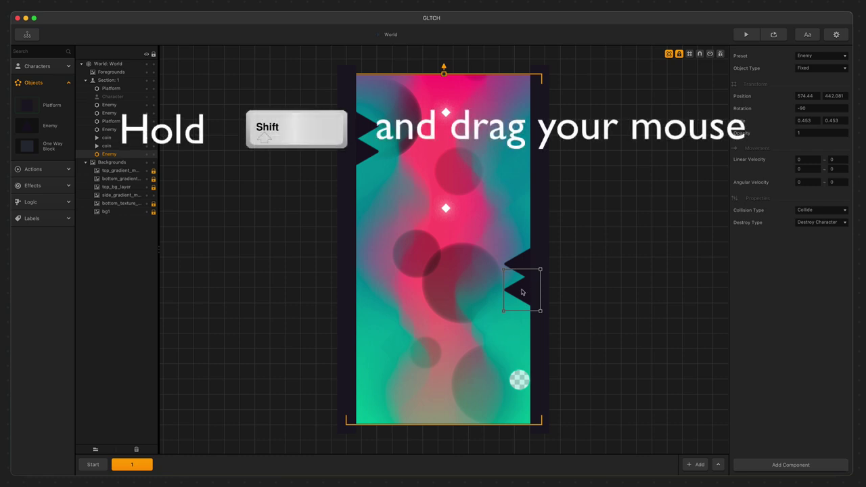
Move the lower right-wall enemy spike straight down and nudge it off the wall to position 514.44, 391.393
mouse_move(521, 292)
shift+mouse_down()
mouse_move(400, 291)
mouse_move(470, 298)
mouse_move(514, 215)
mouse_move(514, 150)
mouse_move(522, 346)
mouse_move(521, 197)
mouse_move(521, 312)
mouse_move(522, 304)
shift+mouse_up()
key(Left)
key(Left)
key(Left)
key(Left)
key(Left)
key(Left)
key(Left)
key(Left)
key(Left)
key(Left)
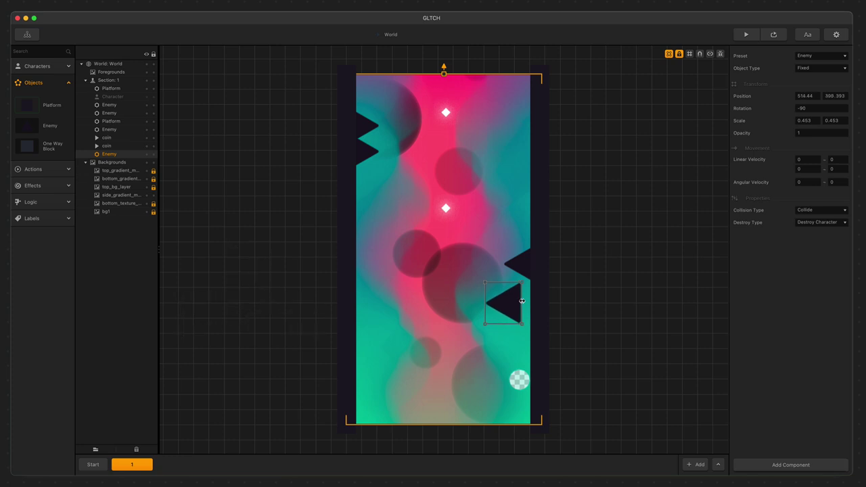
key(Right)
key(Down)
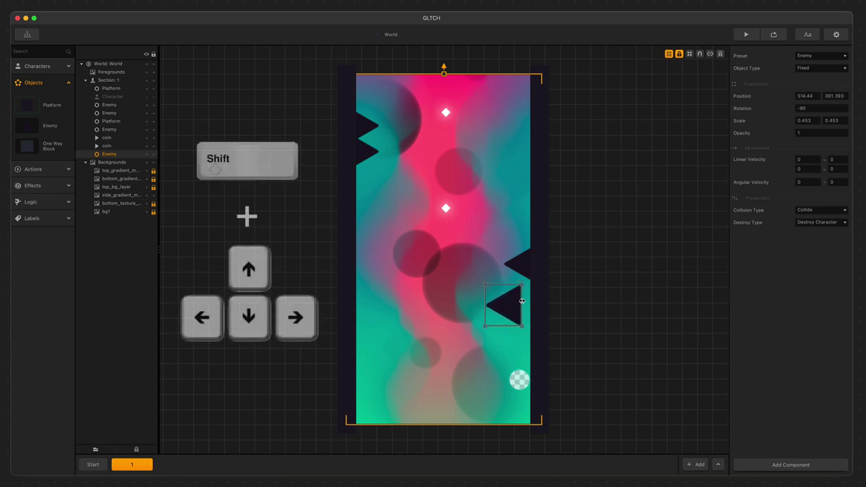
Nudge the selected enemy spike in larger increments across the scene to position 244.44, 394.393
key(shift+Left)
key(shift+Left)
key(shift+Left)
key(shift+Up)
key(shift+Left)
key(shift+Left)
key(shift+Left)
key(shift+Left)
key(shift+Left)
key(shift+Left)
key(shift+Left)
key(shift+Left)
key(shift+Left)
key(shift+Left)
key(shift+Left)
key(shift+Left)
key(shift+Left)
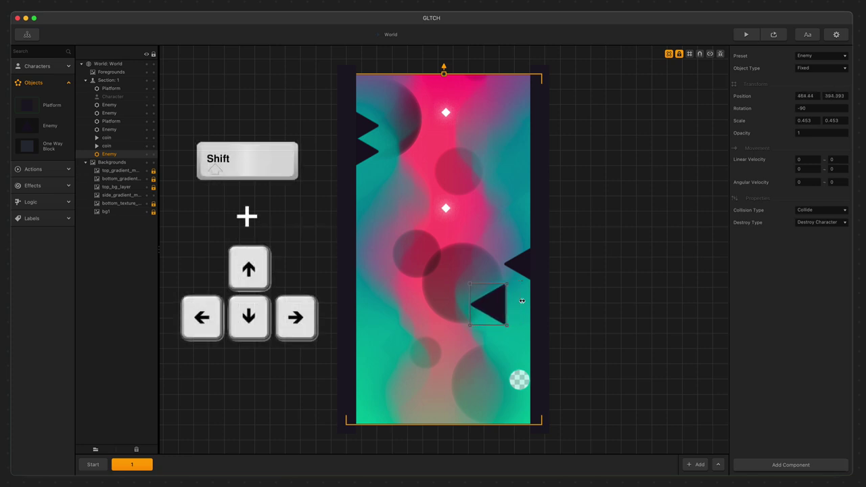
key(shift+Left)
key(shift+Left)
key(shift+Left)
key(shift+Left)
key(shift+Left)
key(shift+Left)
key(shift+Left)
key(shift+Left)
key(shift+Left)
key(shift+Left)
key(shift+Left)
key(shift+Left)
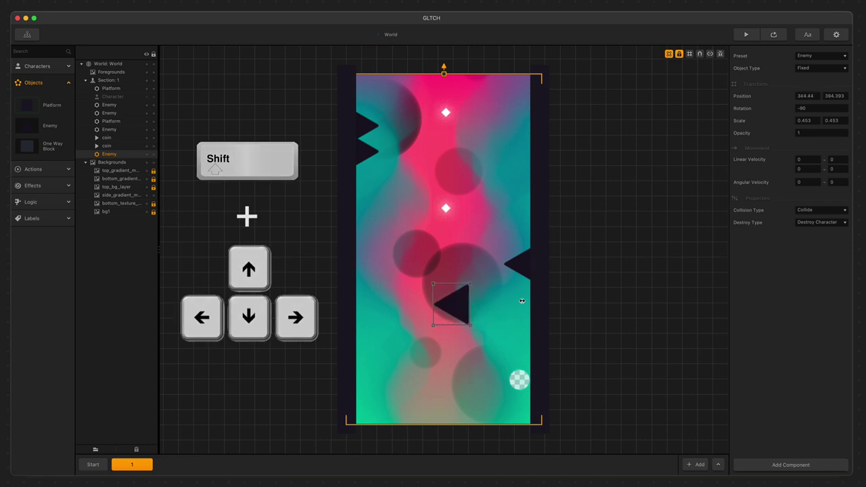
key(shift+Left)
key(shift+Left)
key(shift+Left)
key(shift+Left)
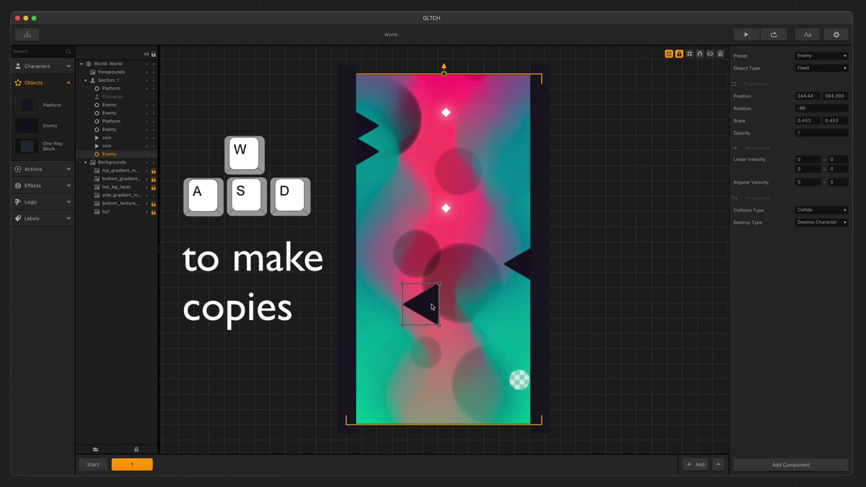
Duplicate the selected mid-scene enemy spike above it, that copy to its left, and the original spike to its left and right
key(w)
key(a)
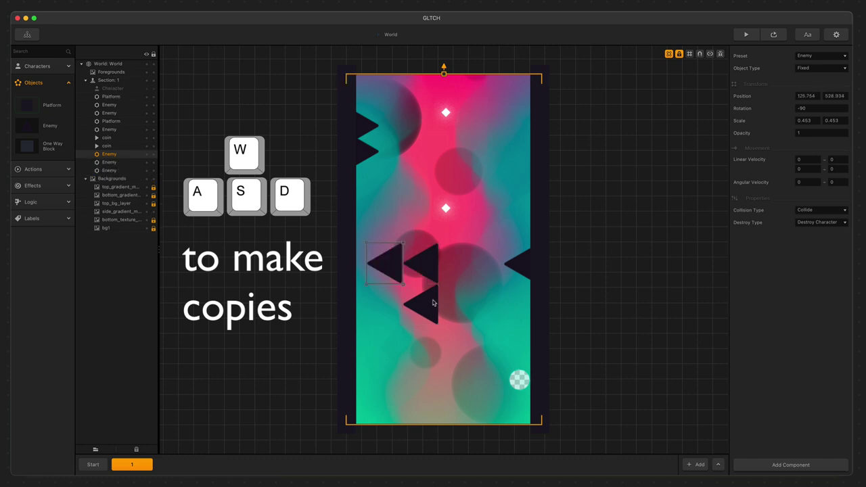
click(432, 301)
key(a)
key(d)
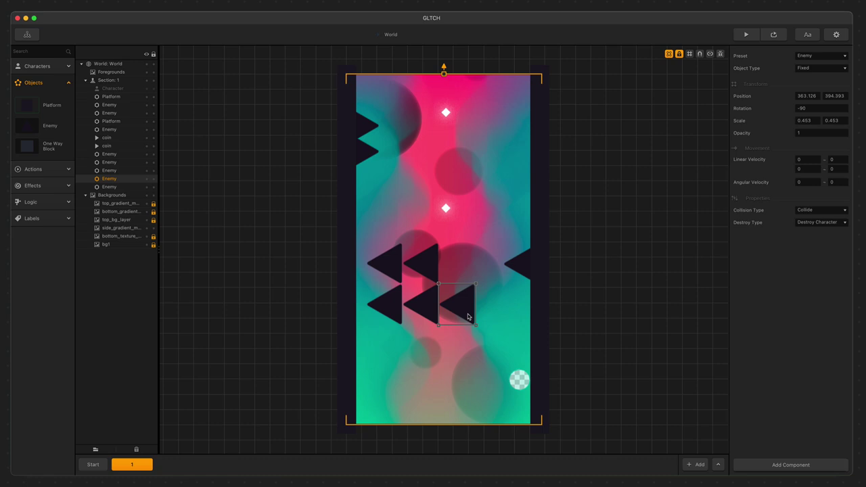
Pull the rightmost lower-row spike copy away from the group and set its position to 200, 200
drag(464, 310, 489, 340)
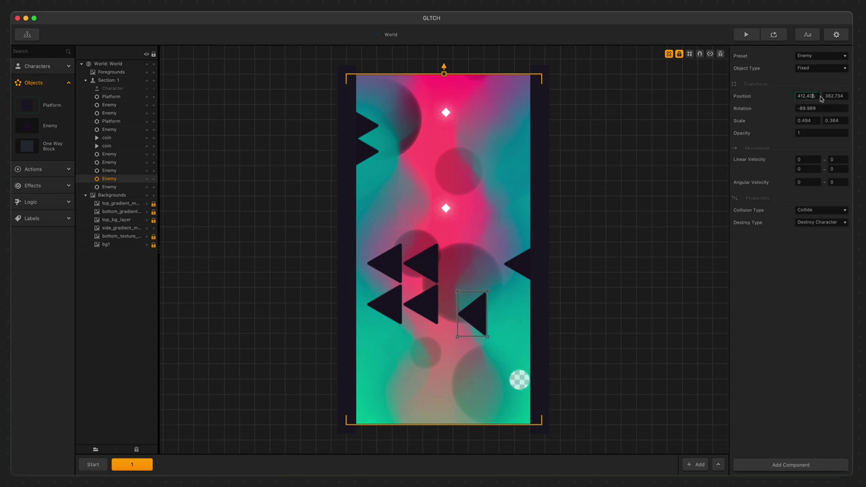
drag(816, 96, 794, 98)
text(200)
key(Tab)
text(200)
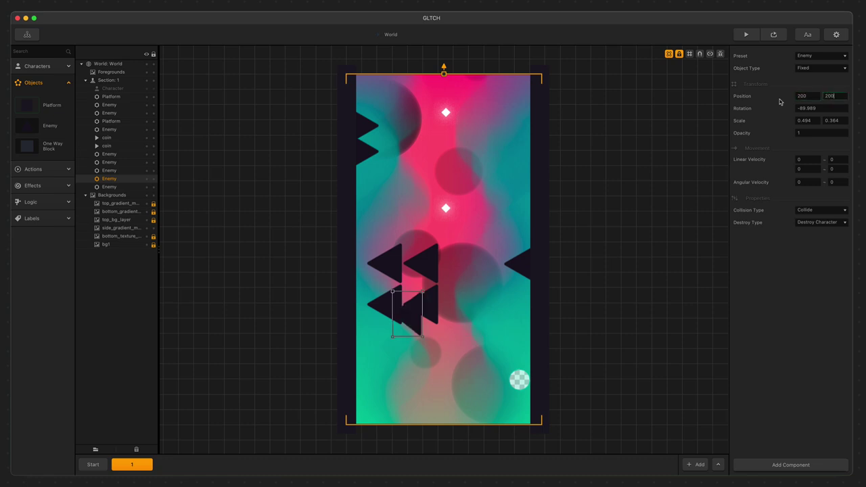
key(Return)
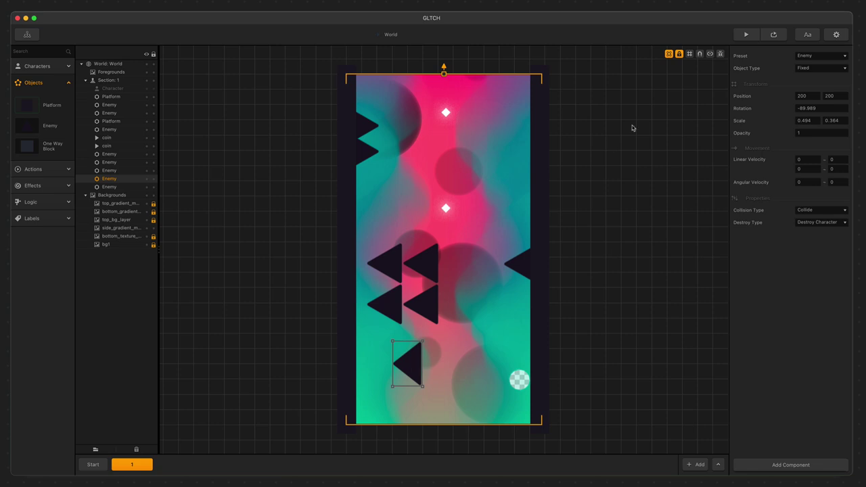
Open the Start scene and toggle the game frame display on and off, leaving it hidden
click(669, 54)
click(93, 464)
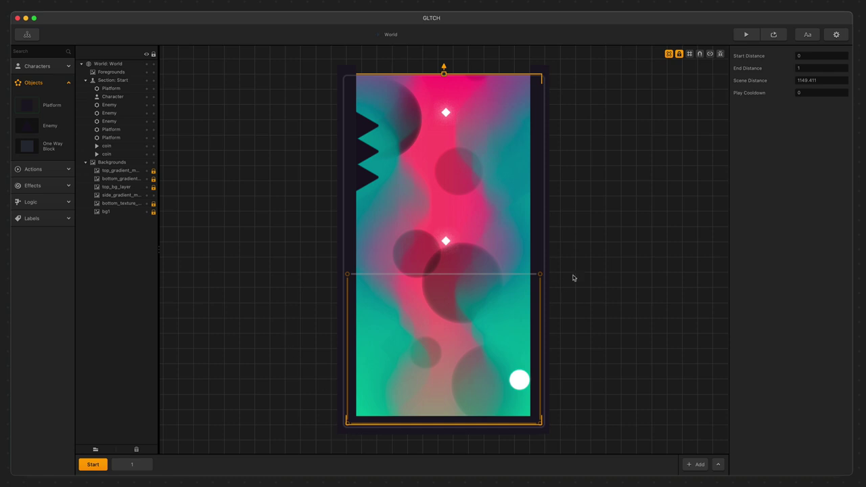
click(668, 54)
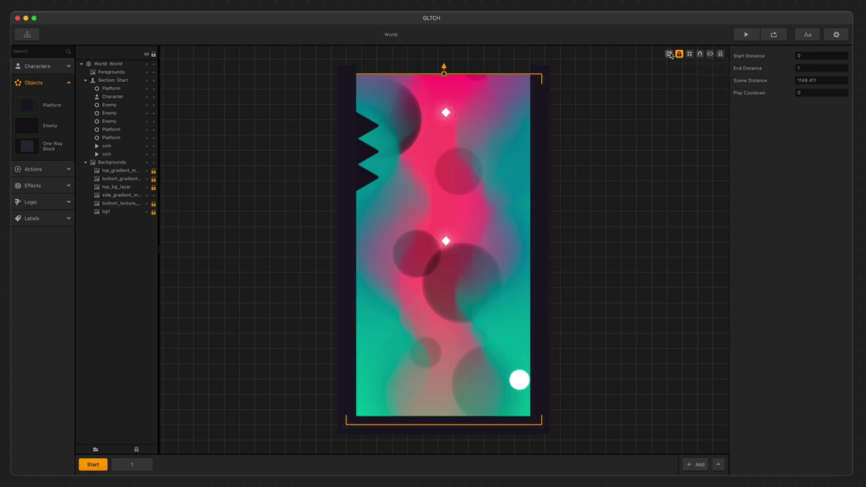
click(668, 54)
click(669, 54)
click(669, 54)
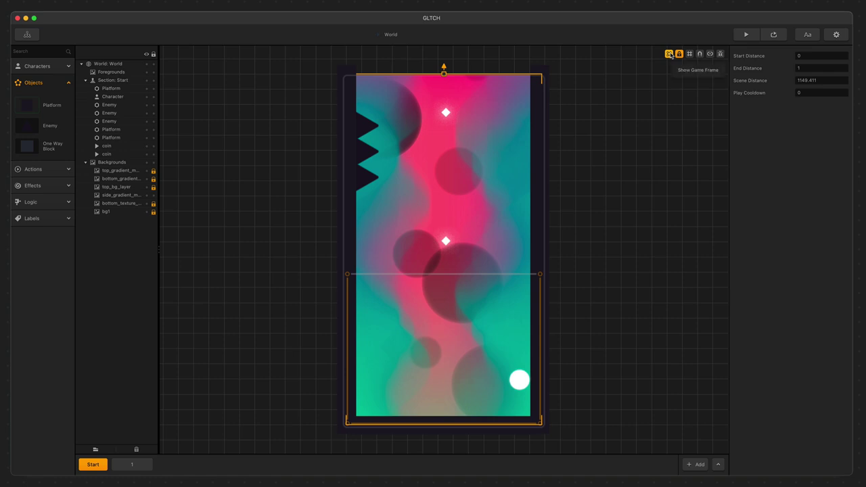
click(668, 54)
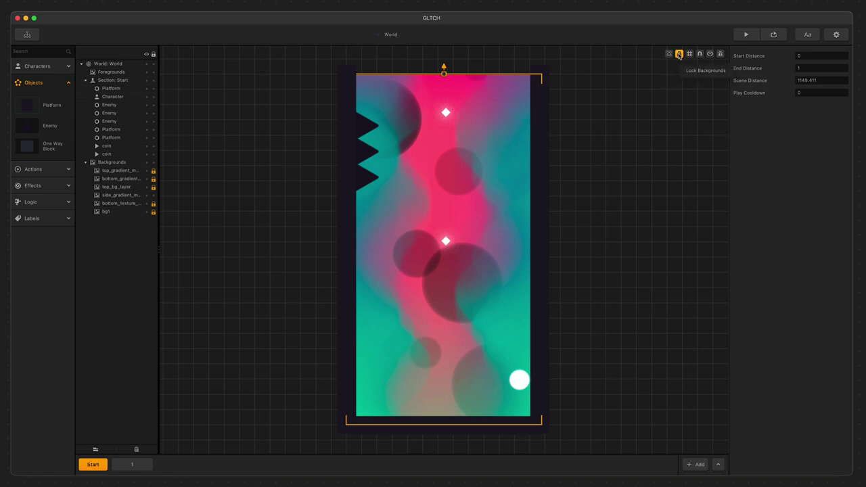
Toggle the background lock off and back on, and display the grid on top before hiding it again
click(679, 54)
click(679, 54)
click(689, 54)
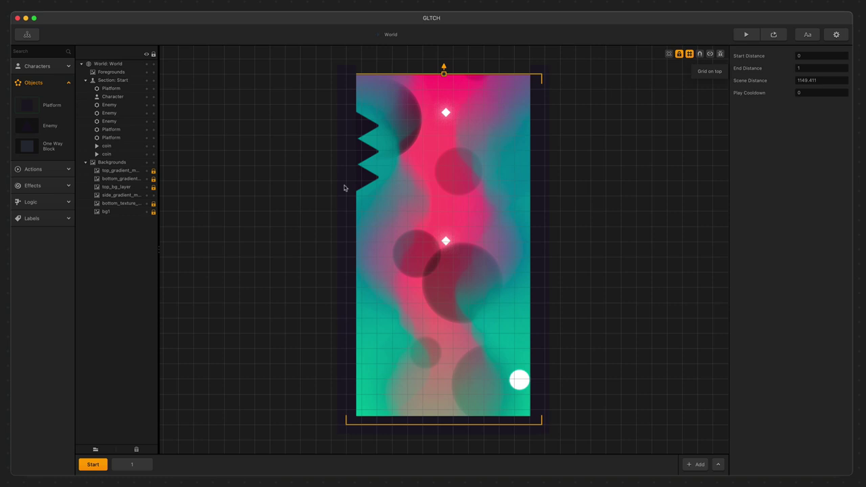
click(690, 54)
click(690, 54)
click(690, 54)
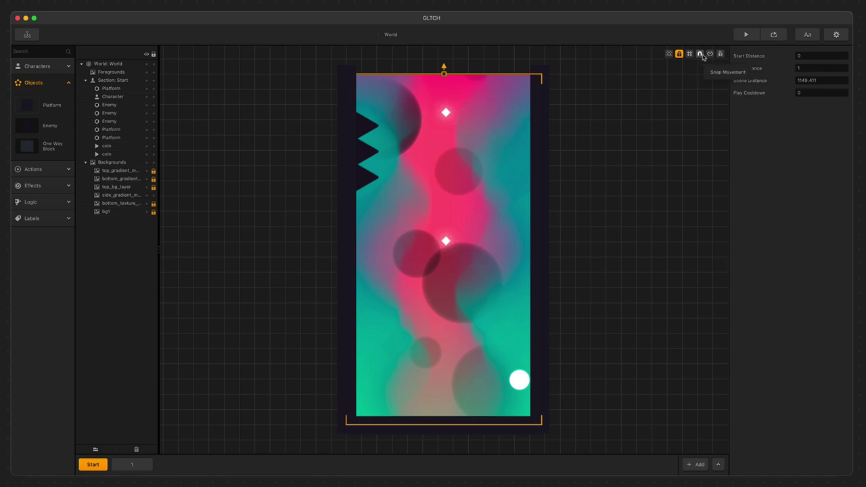
With snap movement on, place the lowest left-wall enemy at 425, 825 and connect it by a joint to the enemy above its old spot
click(700, 54)
drag(371, 183, 495, 177)
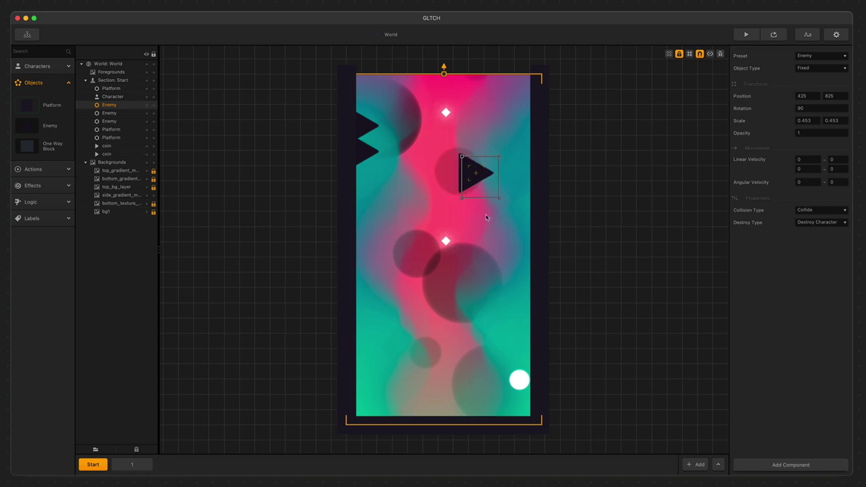
click(710, 54)
drag(476, 174, 360, 152)
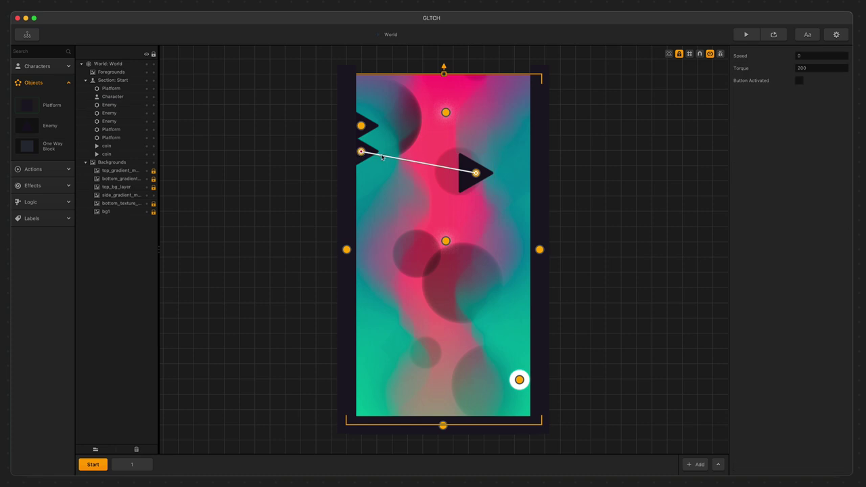
click(355, 160)
drag(361, 152, 475, 173)
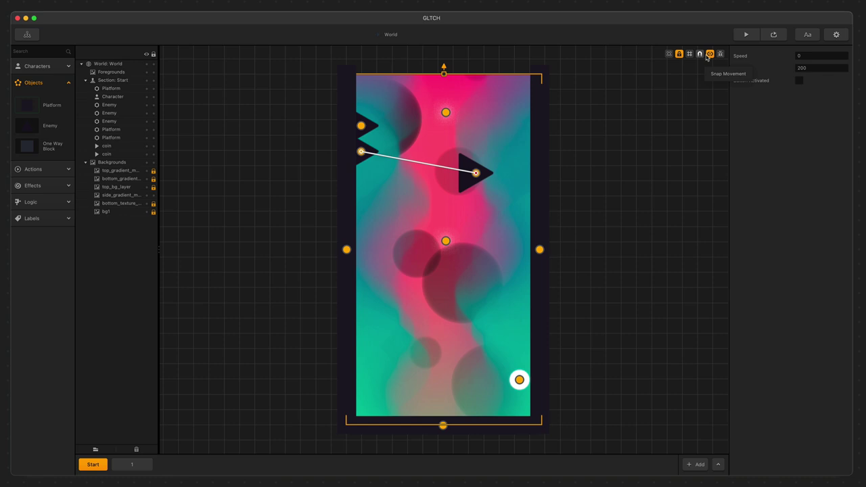
click(638, 86)
Duplicate the jointed enemy pair and move the copies slightly down and to the right
click(467, 179)
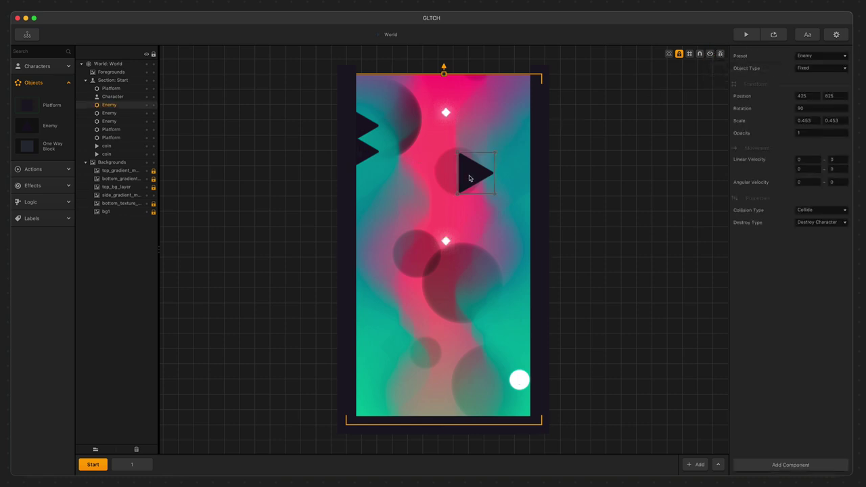
key(super+d)
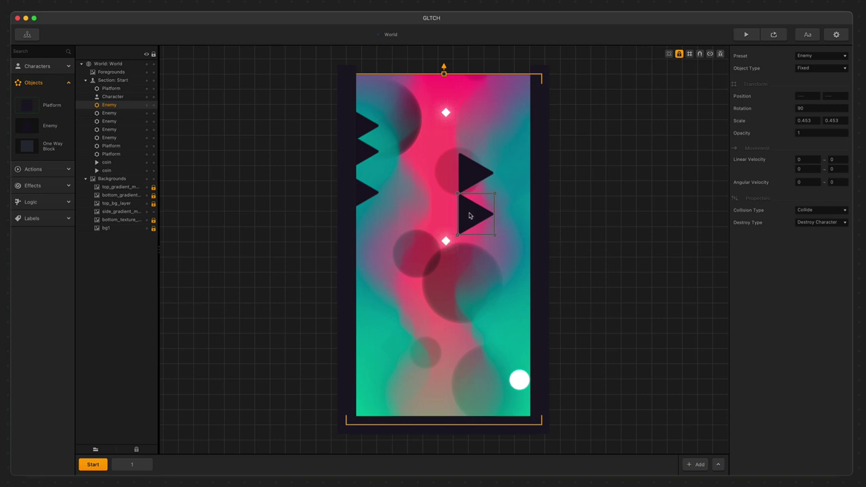
drag(469, 215, 495, 227)
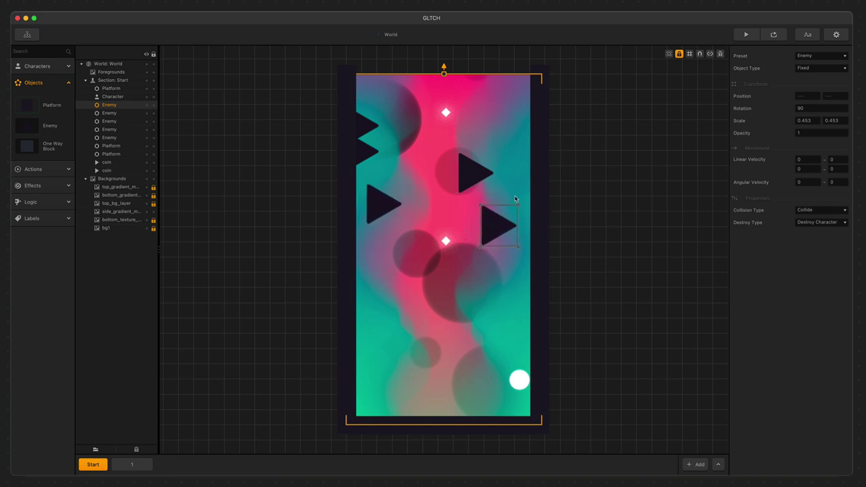
Connect the topmost left-wall enemy by a joint to the upper enemy right of the scene's centre, and leave joint editing
click(710, 54)
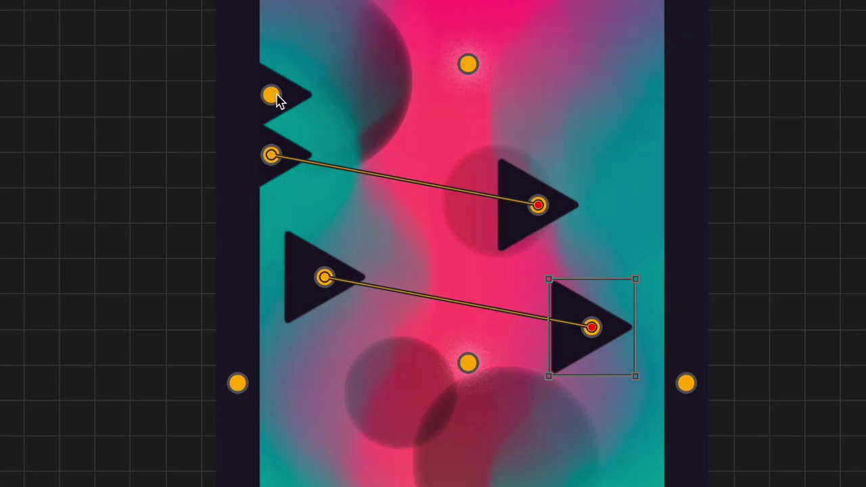
drag(365, 127, 462, 174)
drag(508, 208, 537, 206)
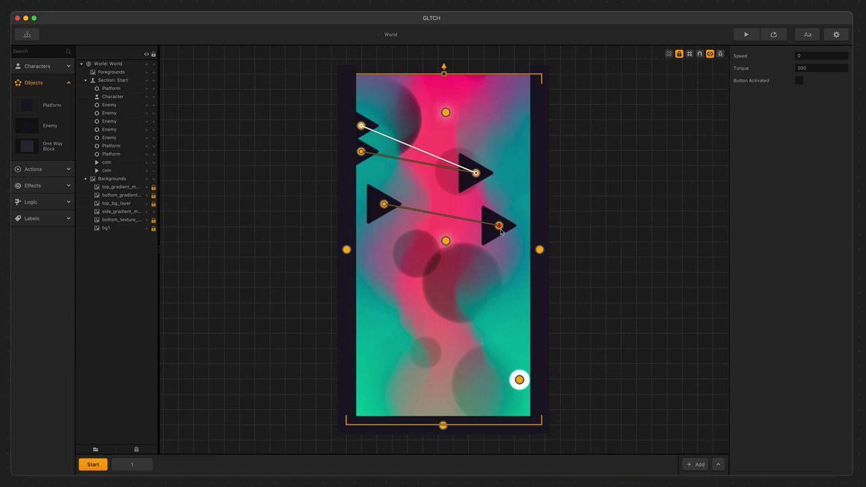
click(709, 53)
Duplicate the connected enemies and move the copies into the lower half of the scene
click(472, 179)
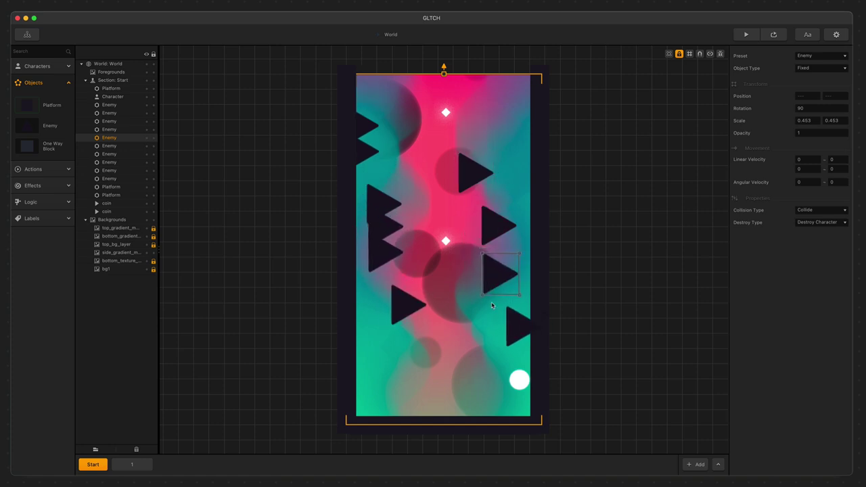
click(611, 220)
drag(611, 220, 307, 377)
click(486, 371)
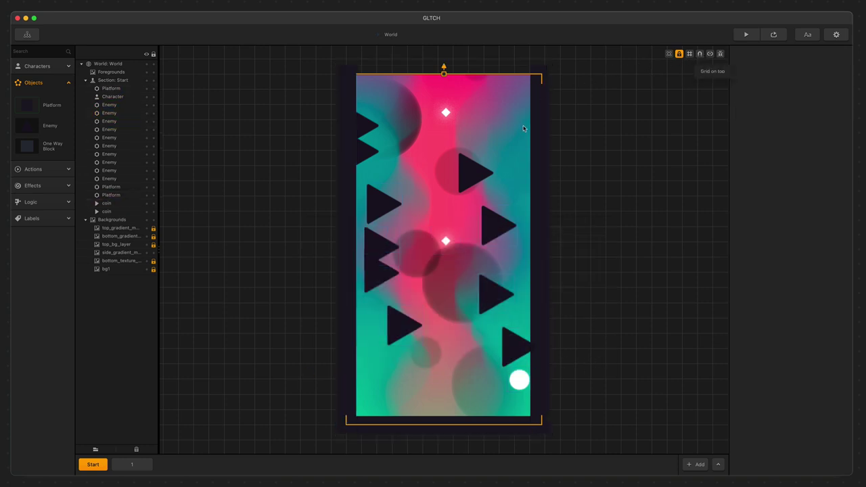
Select one of the overlapping enemies, and try shifting a box-selected group of objects on the scene's right side to the left
click(378, 256)
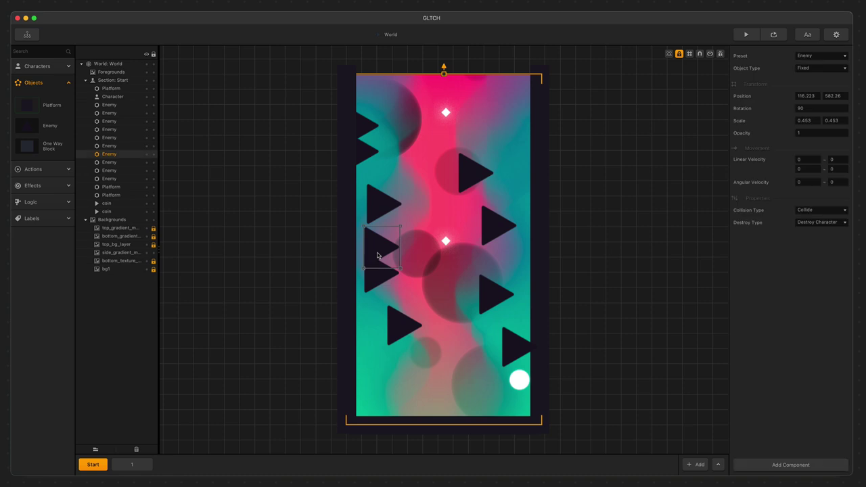
click(585, 203)
drag(576, 168, 430, 301)
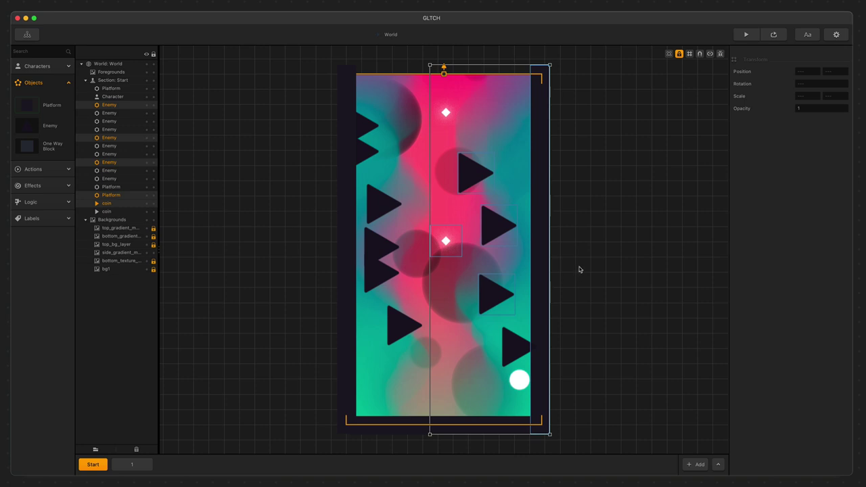
drag(499, 226, 460, 220)
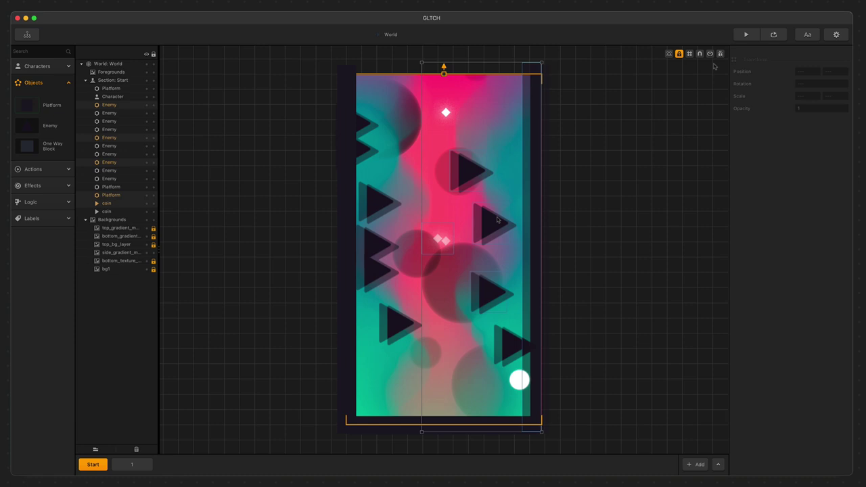
Inspect the objects' collision shapes in debug mode and turn debug mode off again
click(720, 54)
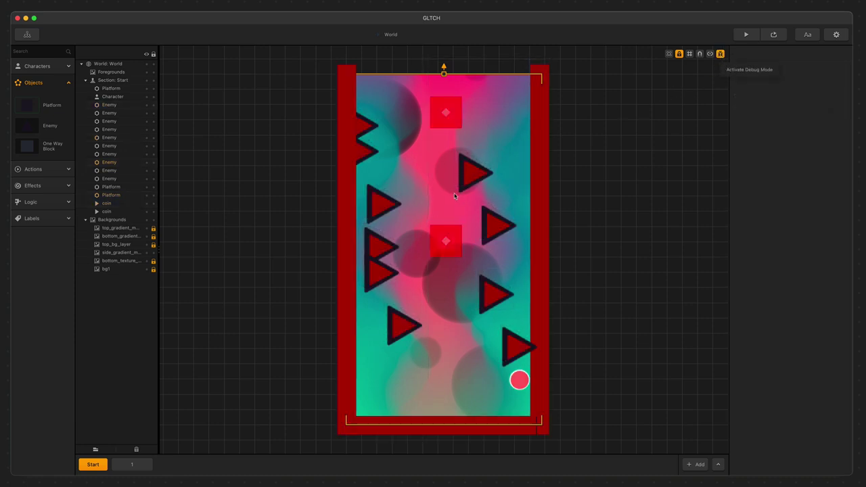
click(719, 54)
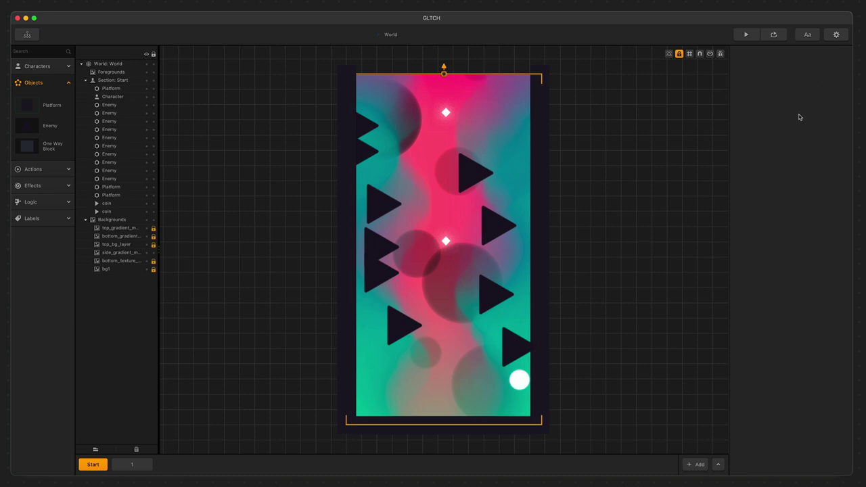
Undo the enemy moves, joints and duplicates in the Start scene back to its original layout
key(super+z)
key(super+z)
key(super+z)
key(super+z)
key(super+z)
key(super+z)
key(super+z)
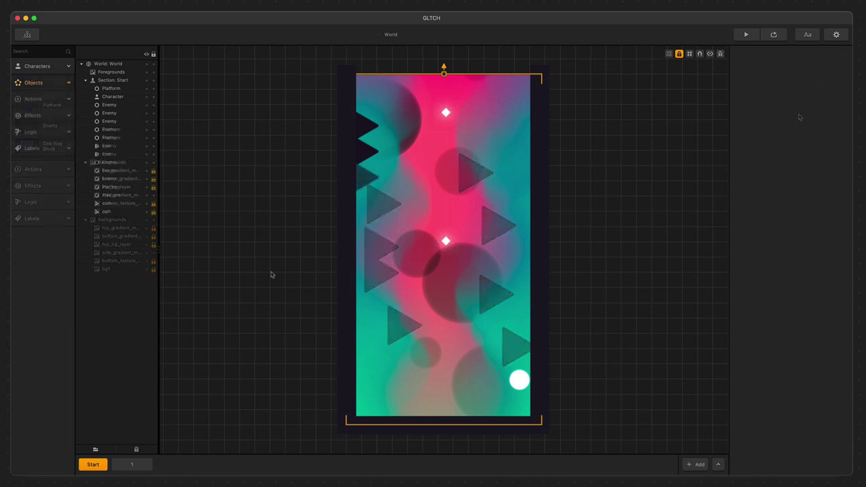
key(super+z)
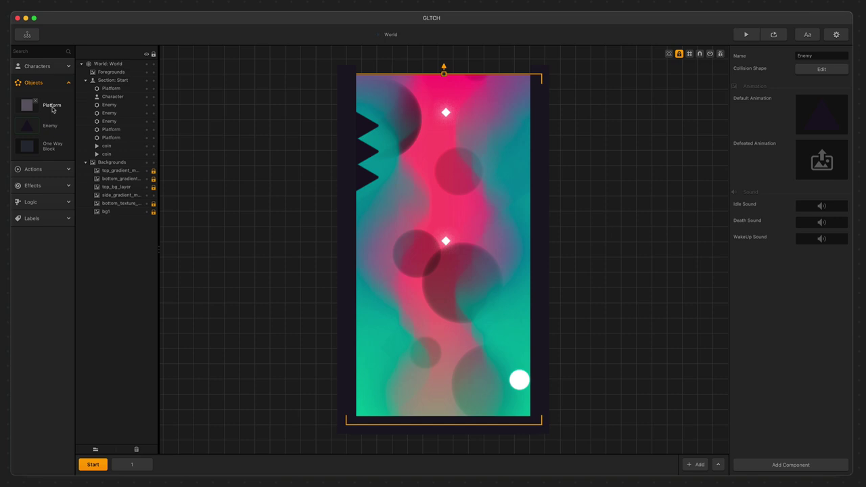
Replace the Platform asset's default animation with Platform.png from the Platforms folder
click(53, 106)
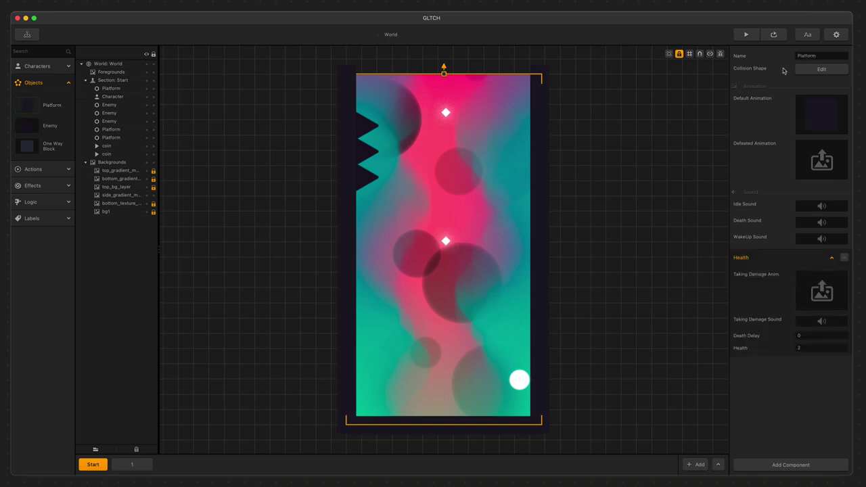
drag(865, 41, 581, 137)
click(590, 147)
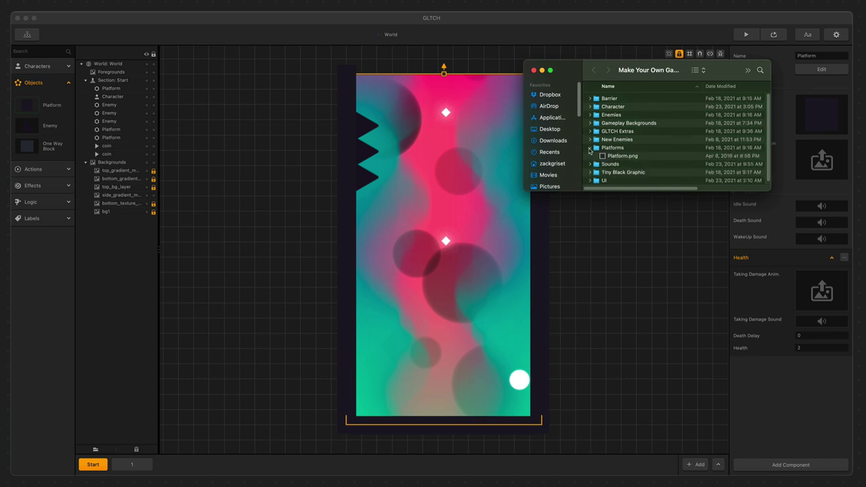
drag(623, 156, 821, 116)
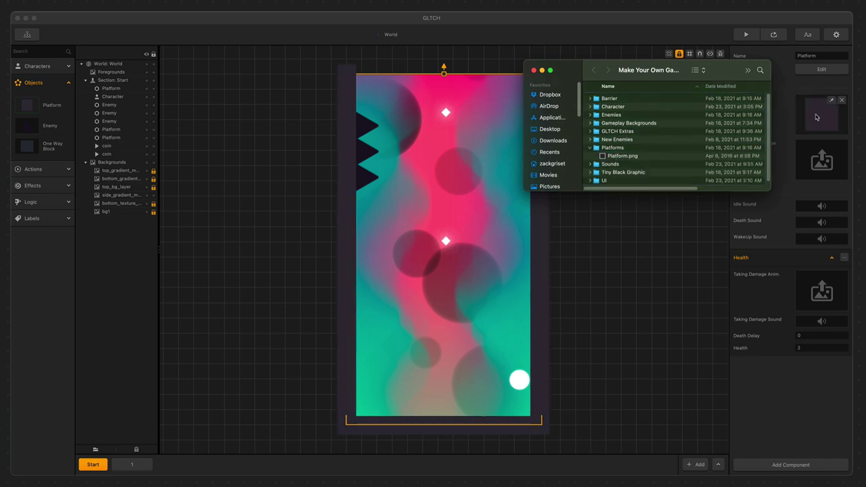
drag(570, 72, 865, 41)
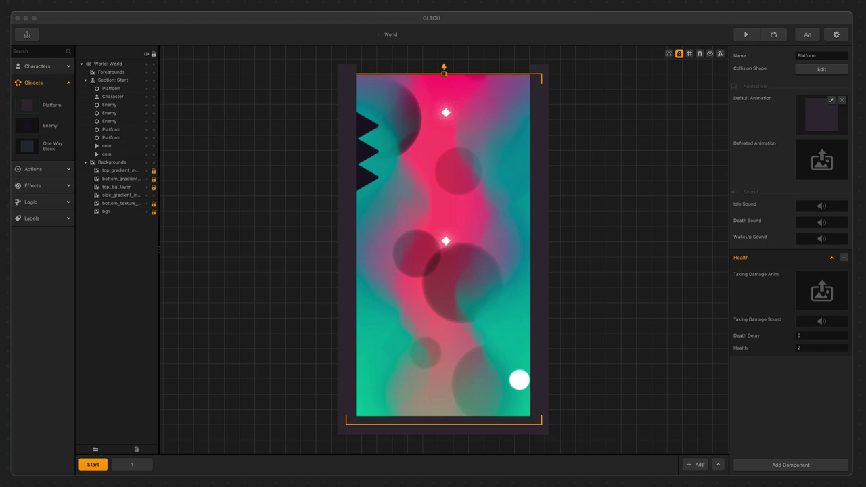
Replace the Enemy asset's default animation with Enemy Spikes.png from the Enemies folder
click(50, 128)
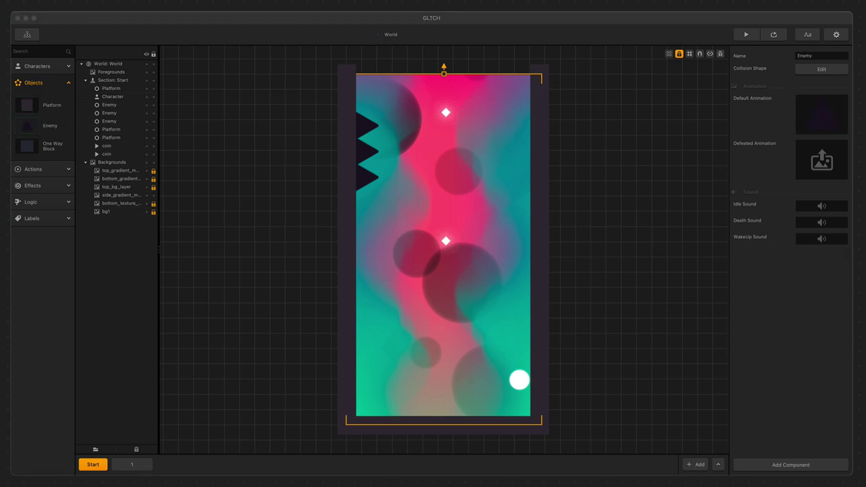
drag(859, 41, 504, 87)
click(520, 137)
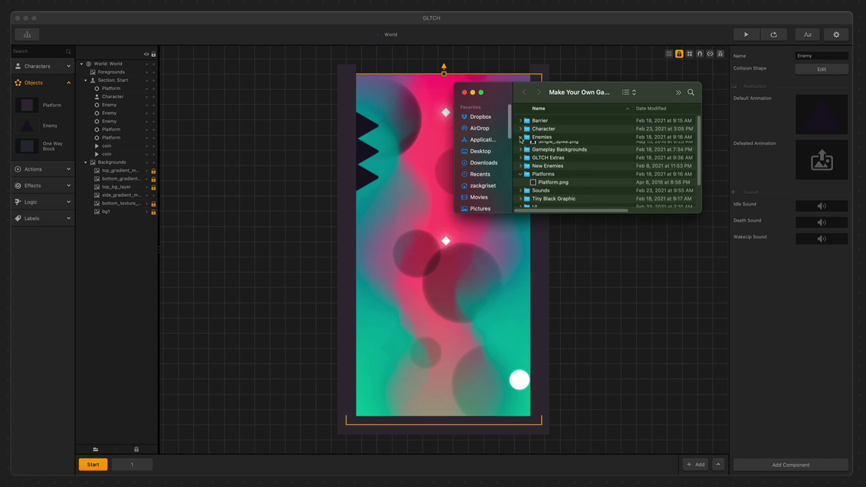
click(553, 146)
drag(553, 146, 814, 121)
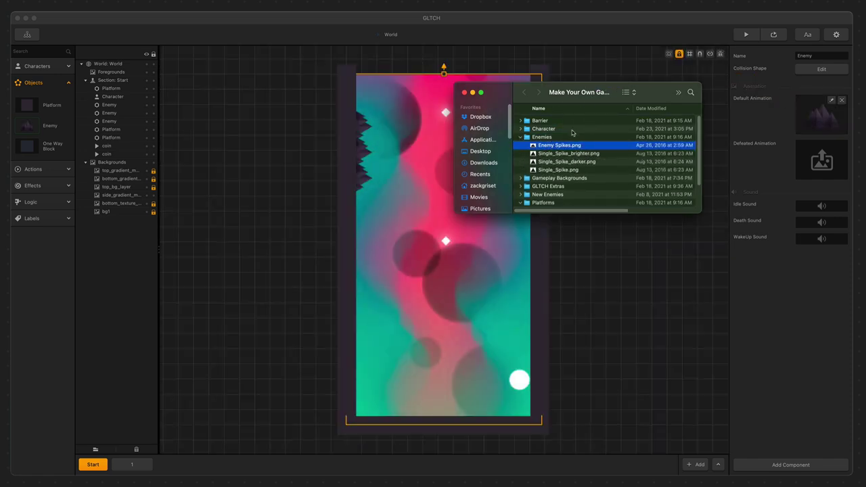
Collapse the Enemies folder, minimize the file window, and unlock the World's locked background layers
click(521, 137)
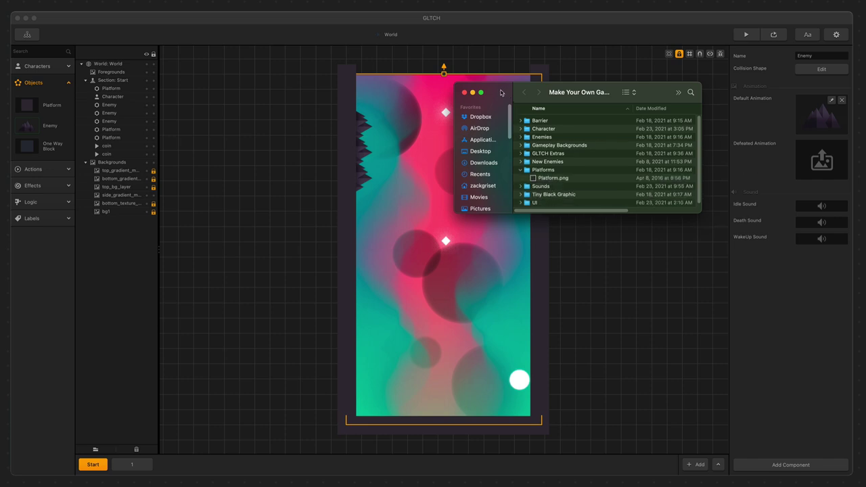
click(472, 92)
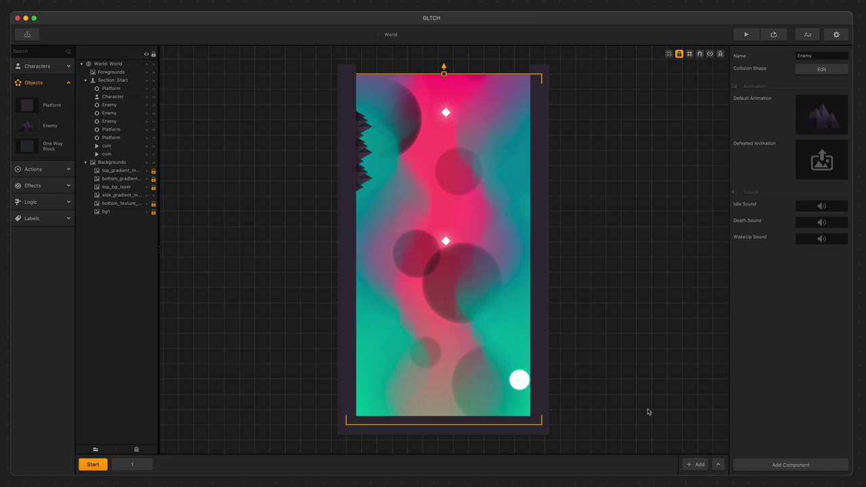
click(154, 170)
click(154, 179)
click(154, 203)
click(153, 212)
Delete all of the template's background layers from the World
click(132, 212)
key(Delete)
key(Delete)
click(125, 196)
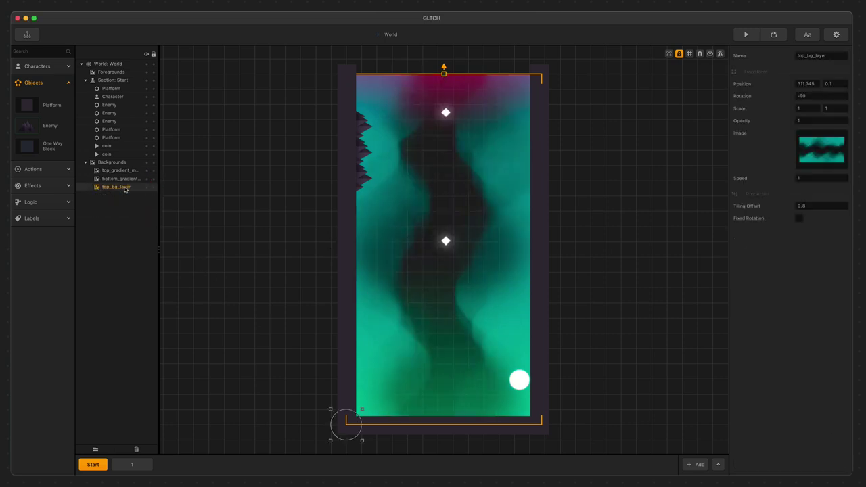
key(Delete)
key(Delete)
key(Delete)
click(123, 171)
key(Delete)
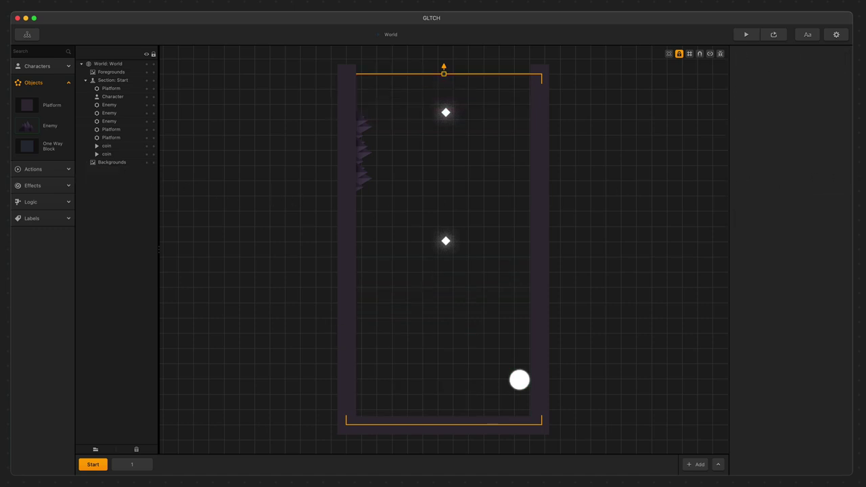
Add Background1.png from the Gameplay Backgrounds folder to the World as a background, then return to the editor
key(super+Tab)
drag(799, 70, 649, 123)
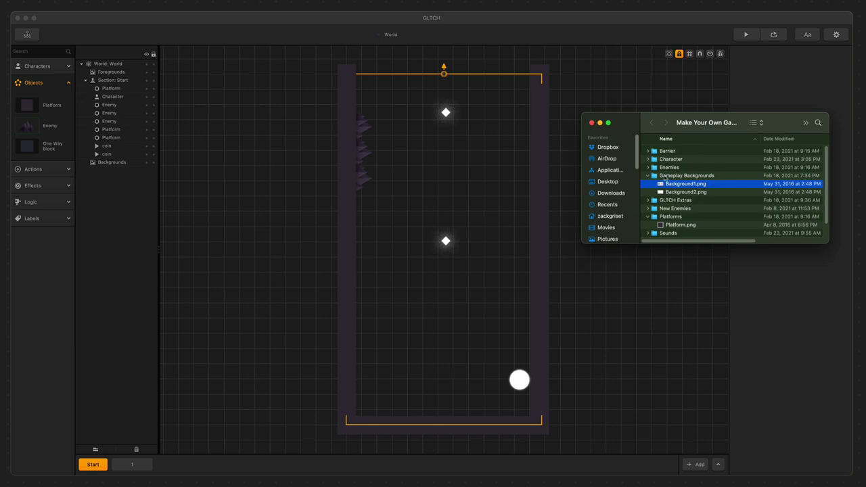
drag(677, 184, 583, 331)
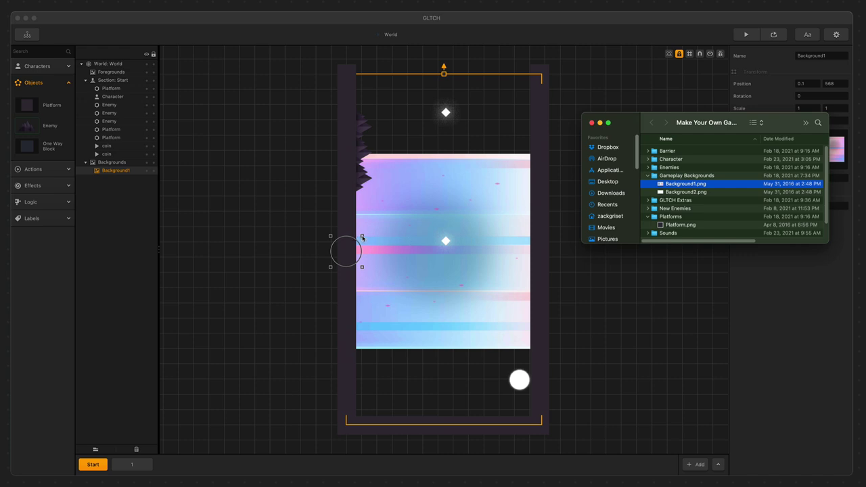
drag(643, 128, 720, 139)
key(super+Tab)
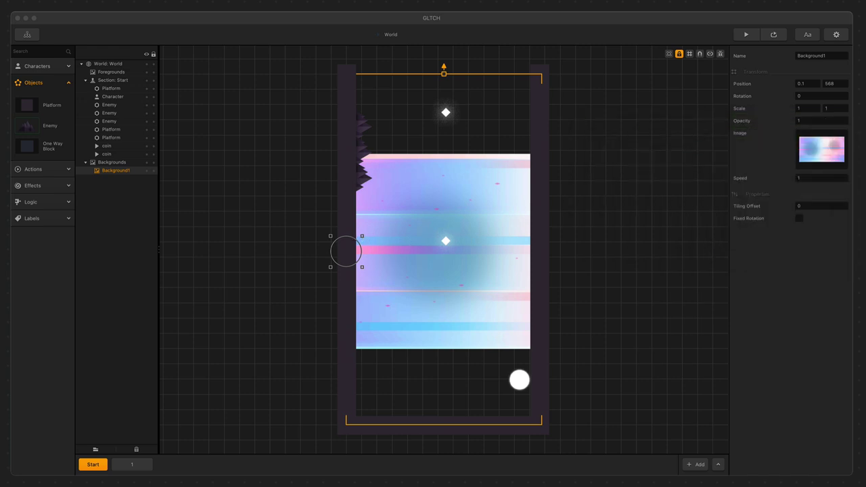
Set Background1's rotation to 90 and move it to about 344, 555 so it fills the scene
click(804, 97)
text(90)
key(Return)
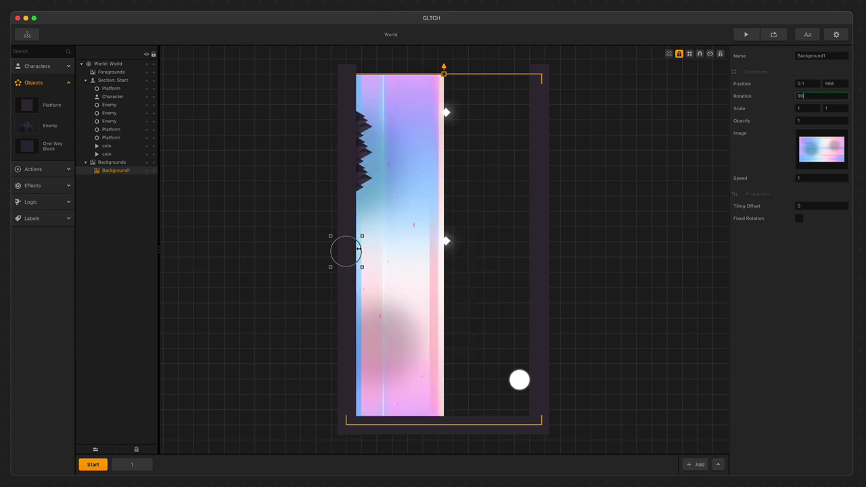
drag(382, 256, 464, 259)
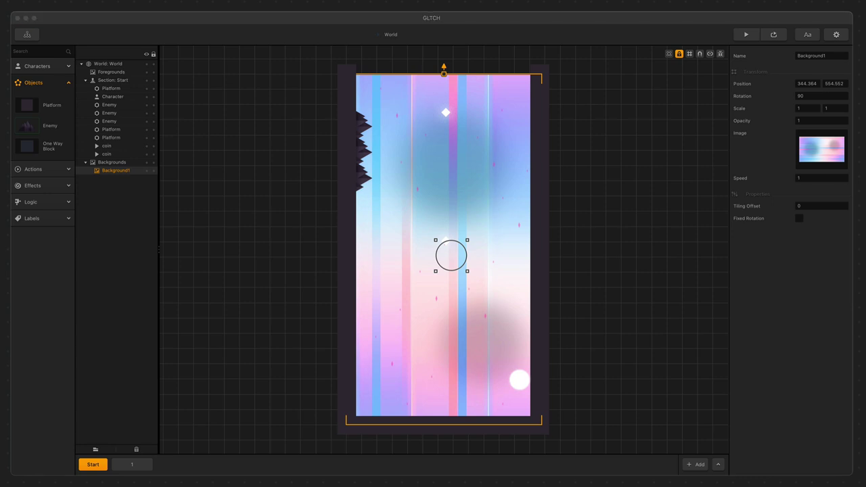
Add Background2.png to the World as a background in front of Background1 and set its rotation to -90
drag(650, 190, 575, 348)
key(super+w)
click(811, 96)
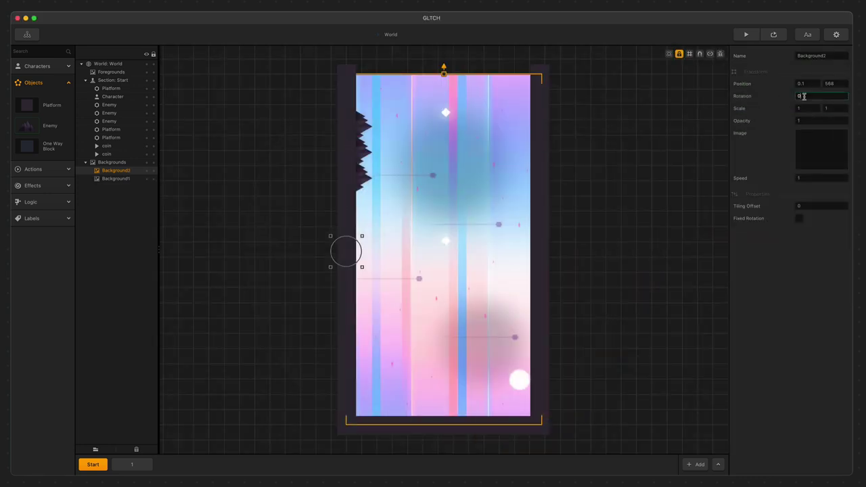
text(-90)
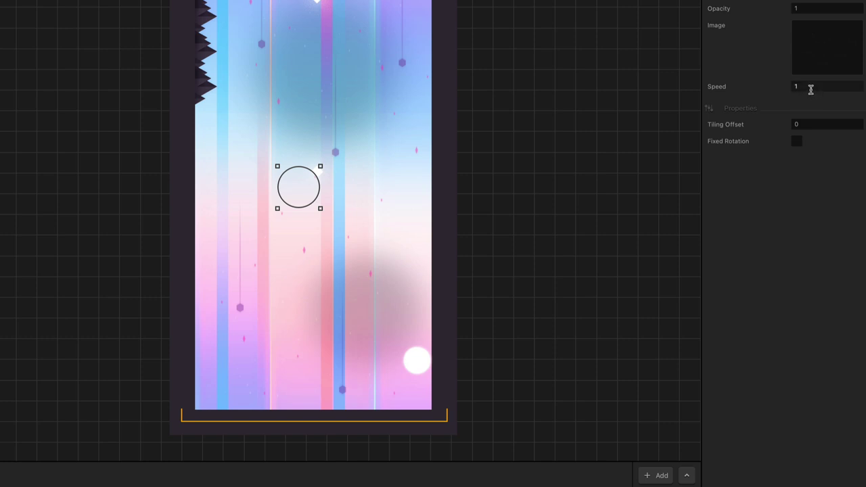
Set Background2's speed to 2
click(811, 89)
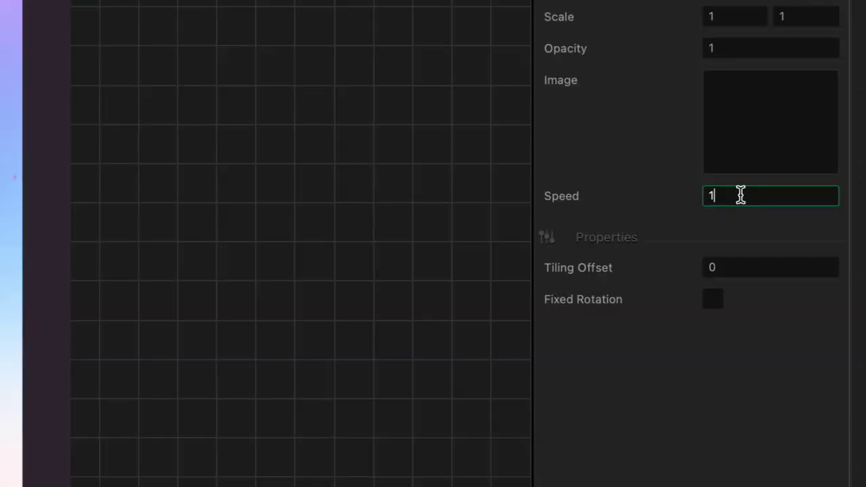
key(BackSpace)
text(2)
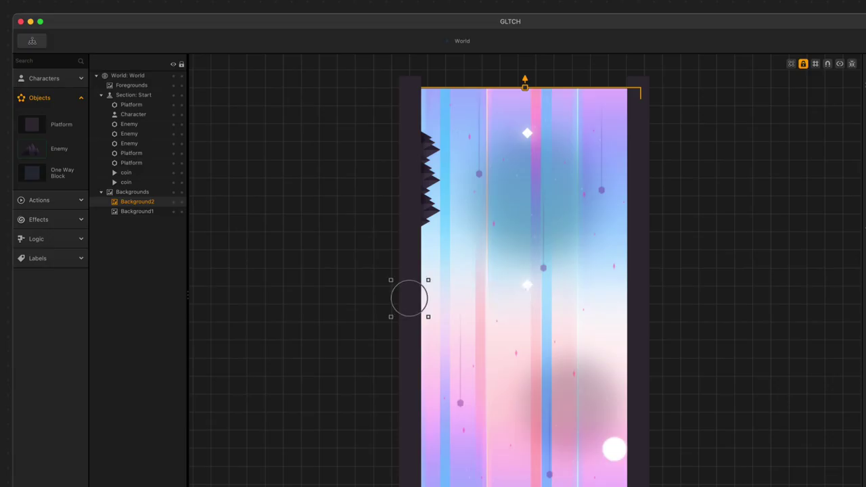
Remove the Move Animation graphic from the Character asset
click(61, 80)
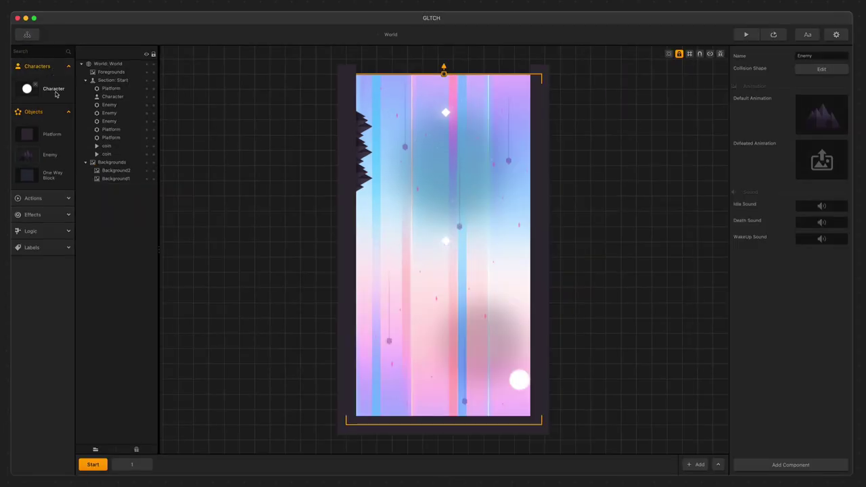
click(55, 93)
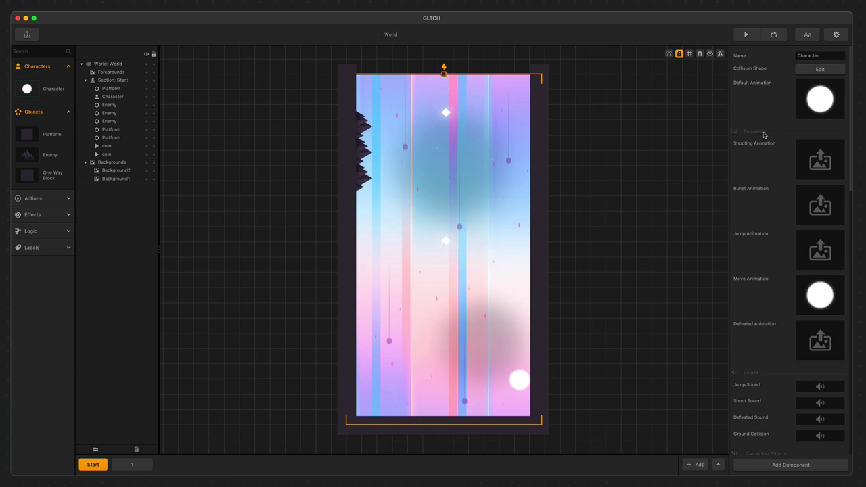
mouse_move(809, 338)
mouse_move(801, 294)
click(839, 281)
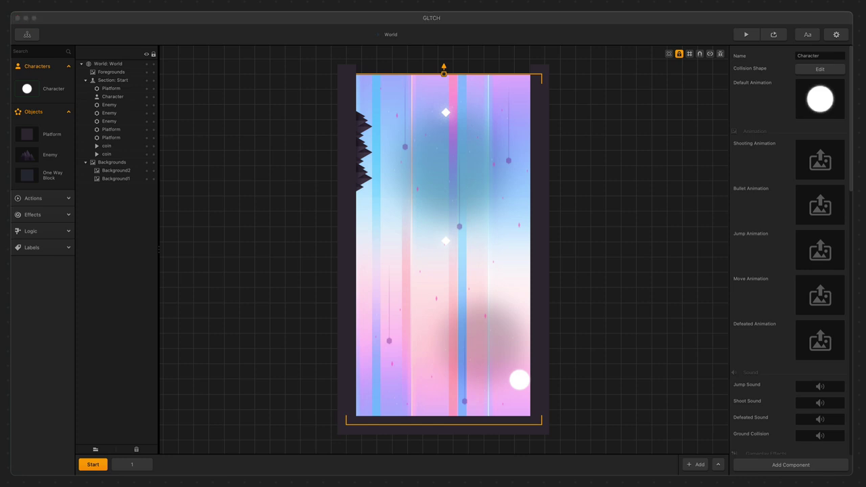
Replace the Character's default animation with frames 0.png to 22.png from the Character folder's Animation subfolder, then preview the game
drag(763, 38, 535, 85)
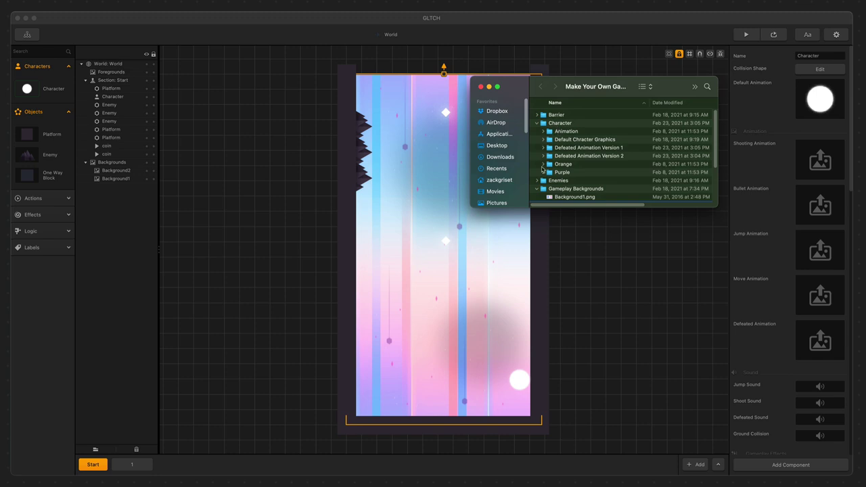
click(544, 131)
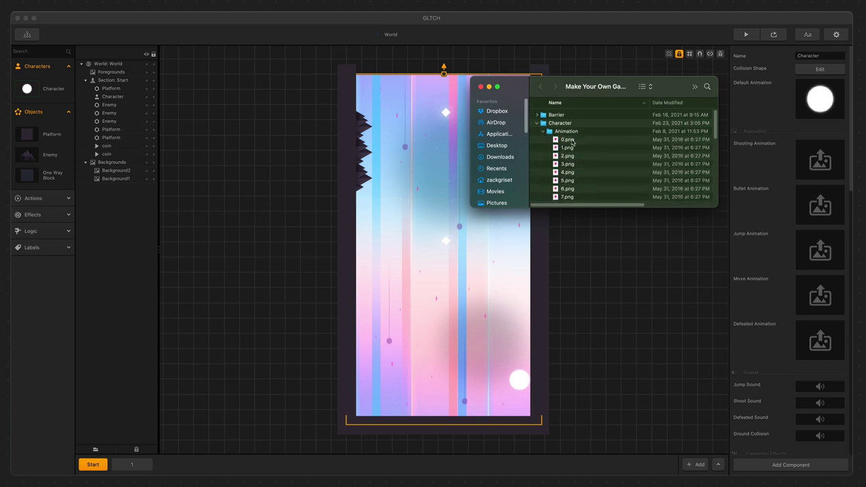
click(572, 141)
drag(591, 208, 590, 368)
shift+click(584, 322)
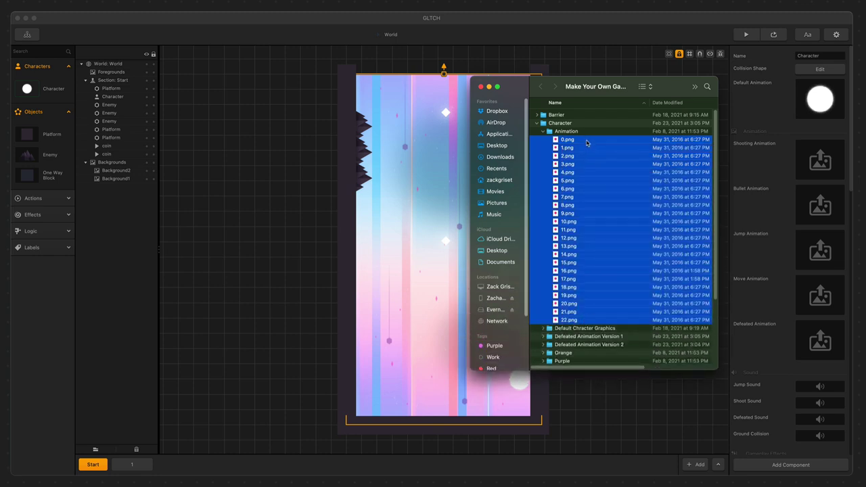
drag(587, 140, 756, 90)
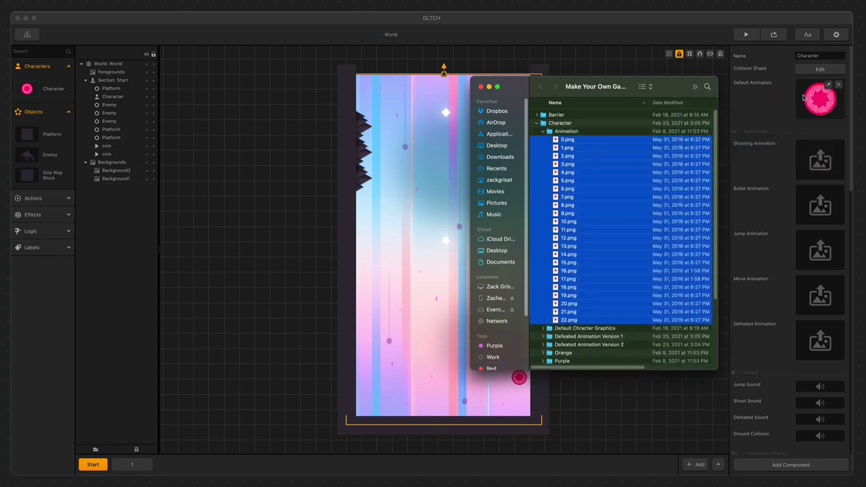
click(746, 33)
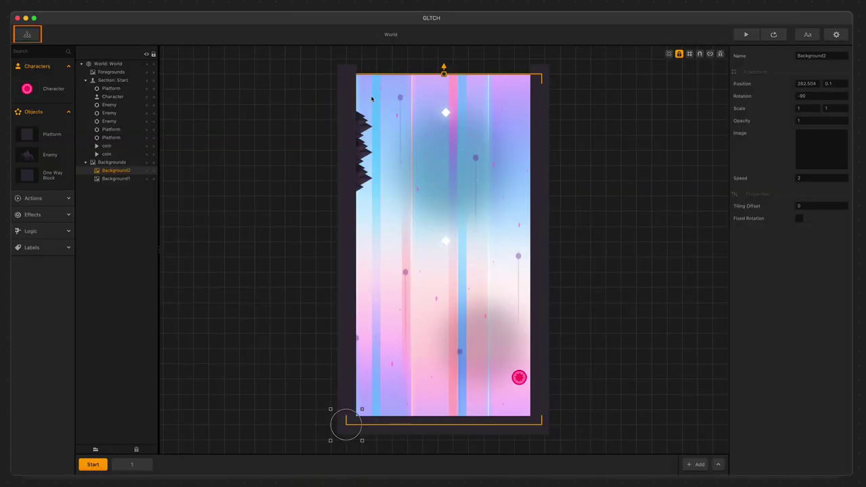
Open the Main Menu UI from the Game Mind Map and replace its Image layer's graphic with the pastel striped background
click(28, 34)
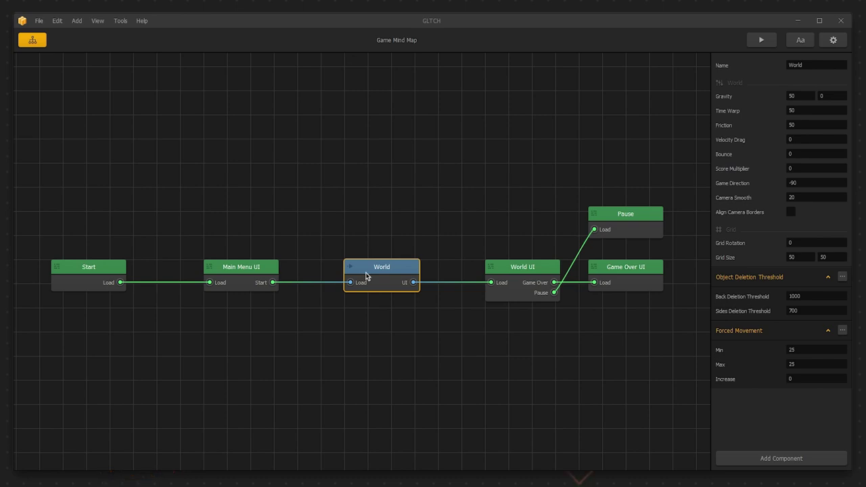
double_click(260, 276)
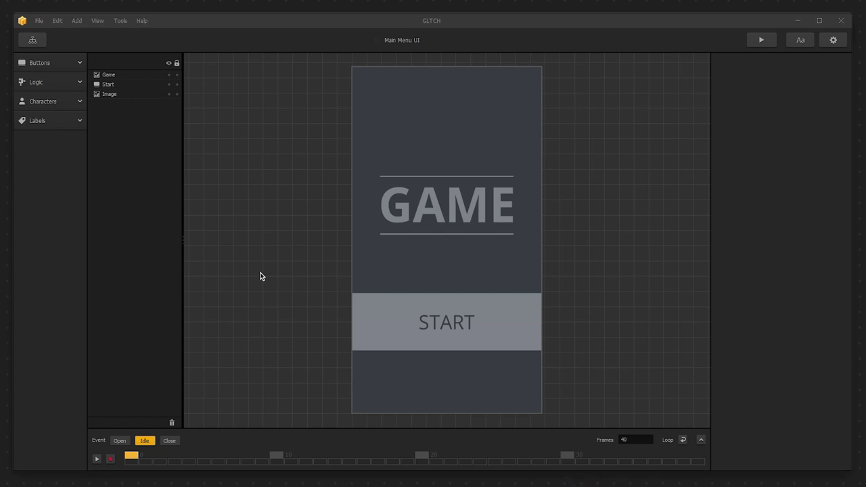
click(135, 98)
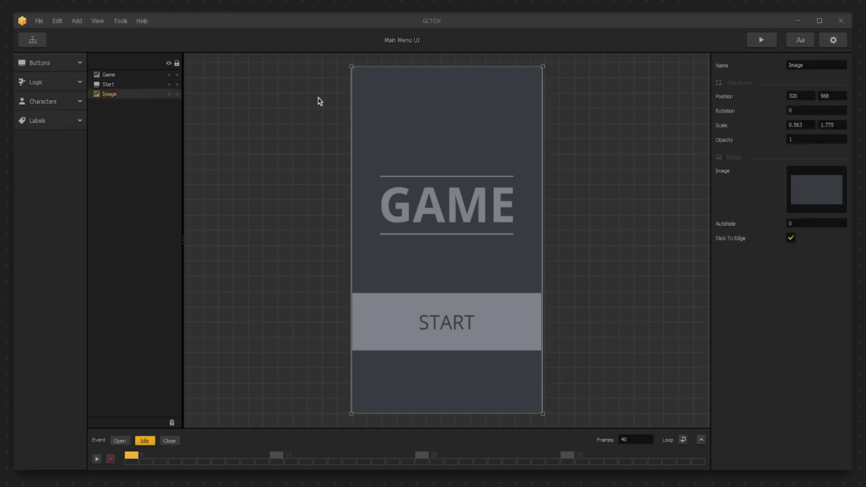
drag(865, 196, 827, 203)
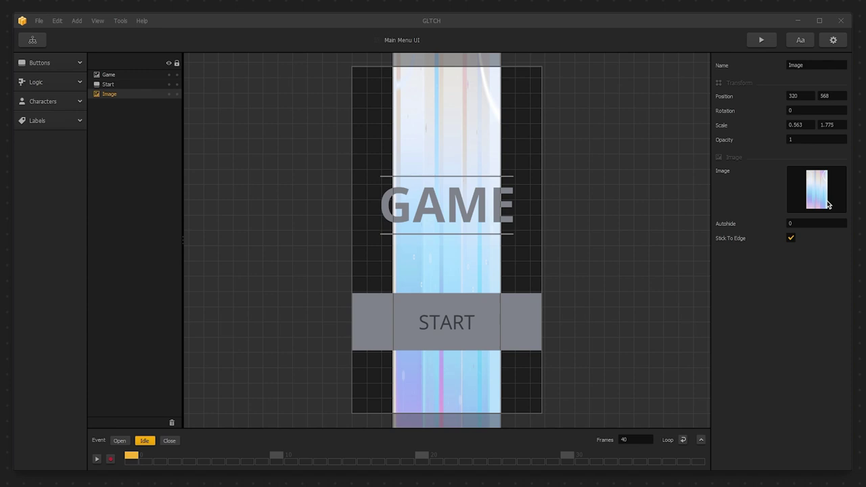
Resize the Main Menu's background image so it covers the whole screen frame
click(556, 267)
scroll(556, 267, down, 2)
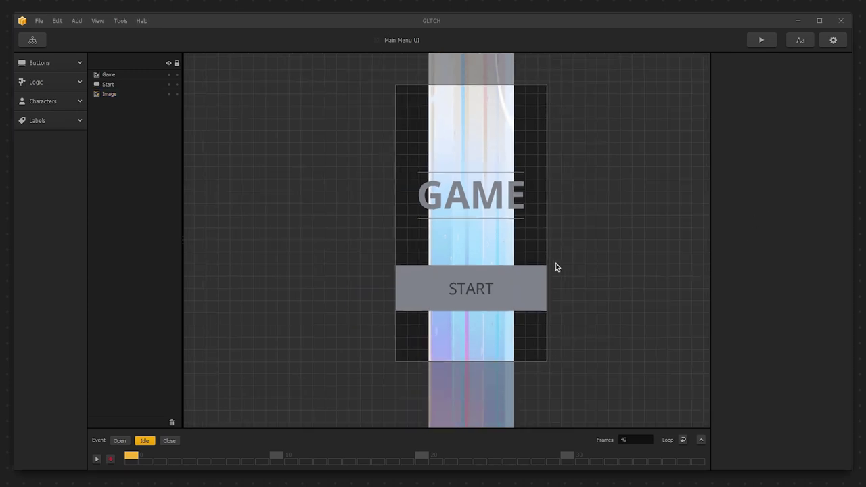
scroll(556, 267, down, 2)
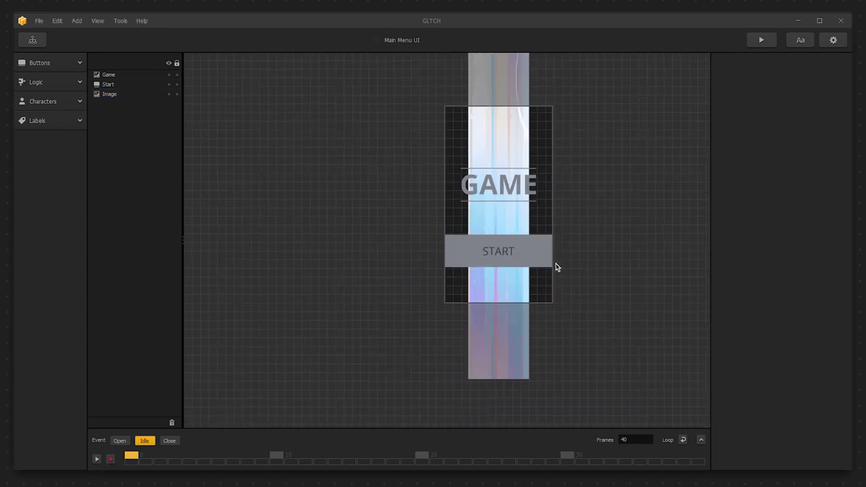
middle_drag(555, 267, 512, 303)
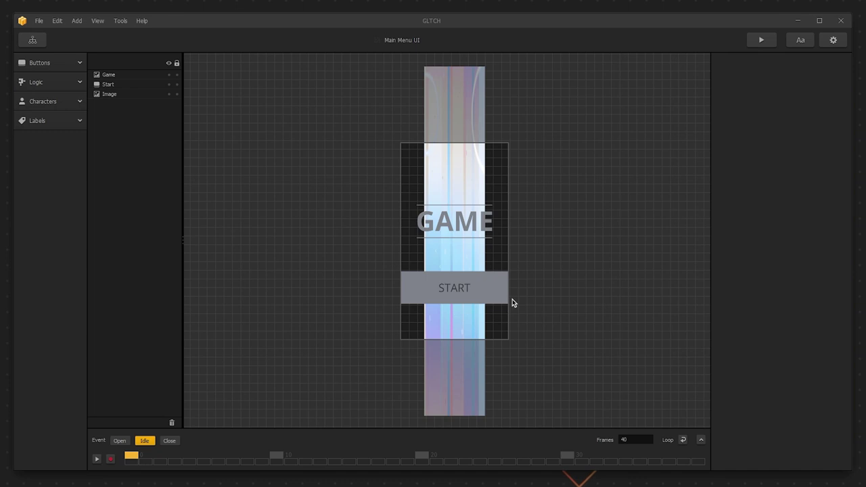
click(109, 94)
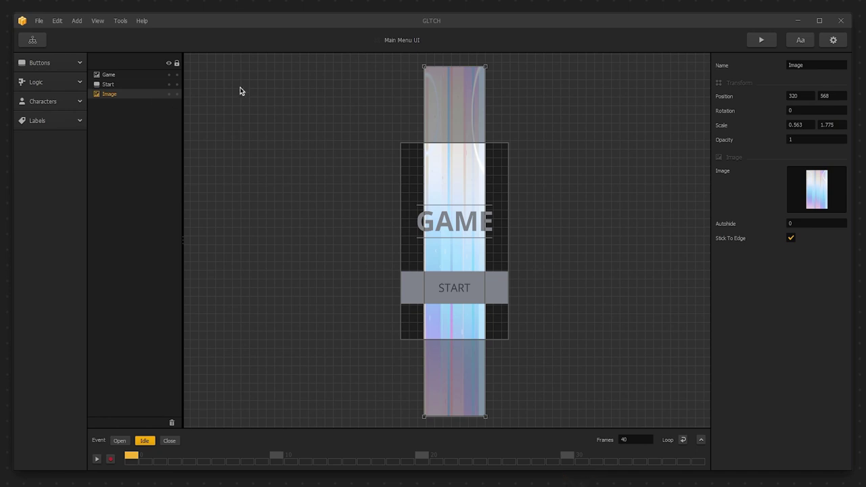
drag(424, 66, 425, 203)
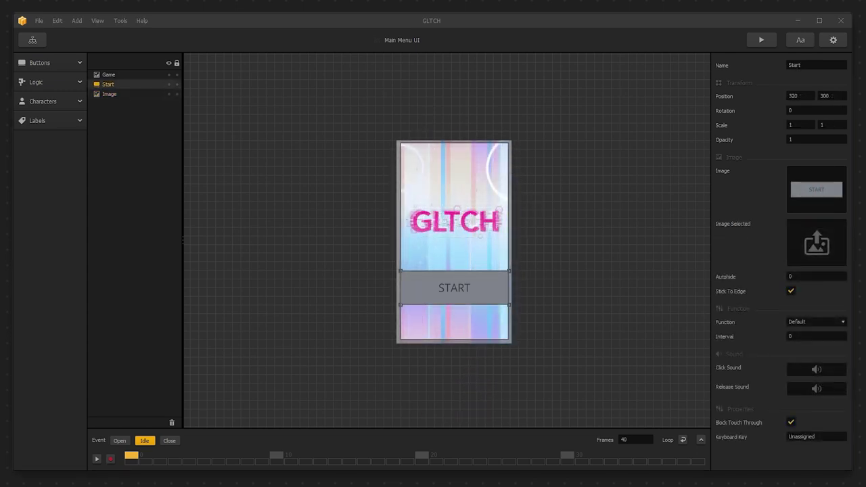
Replace the Start button's image with the custom white "start" graphic
drag(822, 227, 832, 209)
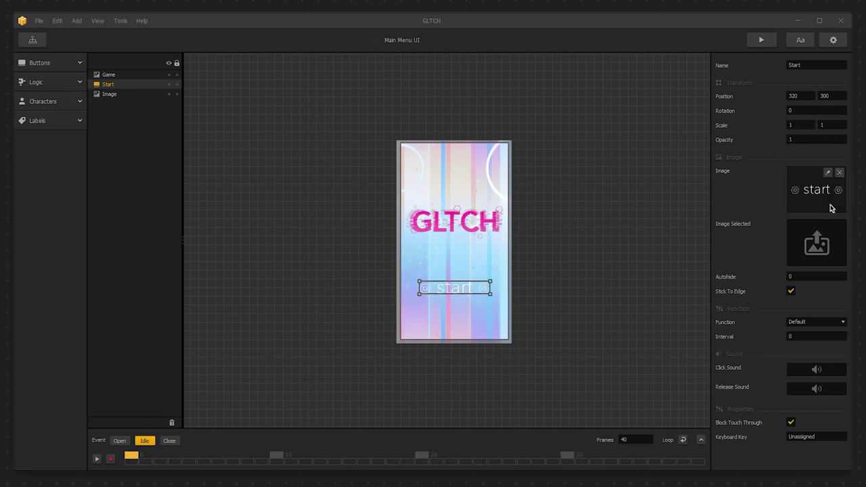
click(625, 208)
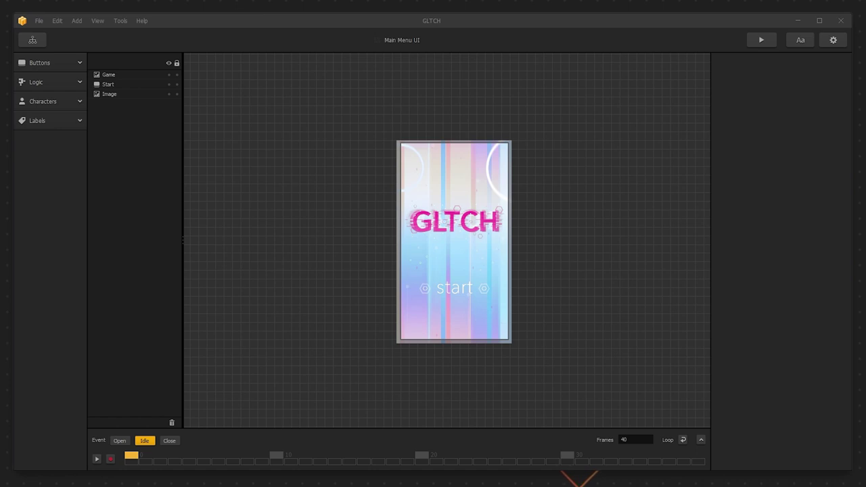
Add the spiked side walls graphic and the glowing pink character graphic to the Main Menu, enlarging the character to about 1.5 scale
drag(865, 247, 564, 299)
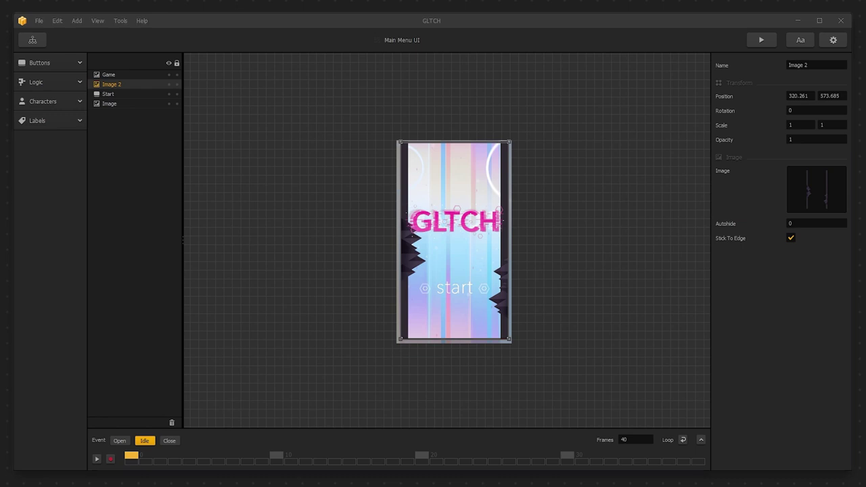
drag(704, 223, 590, 294)
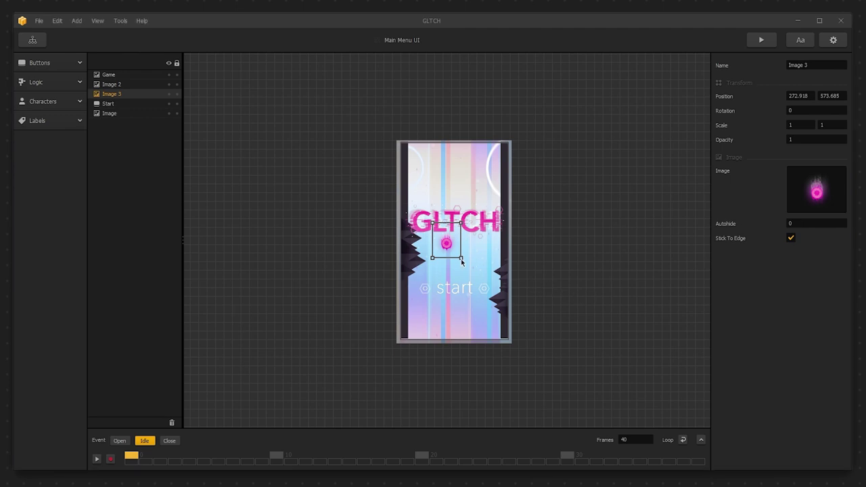
drag(463, 262, 476, 276)
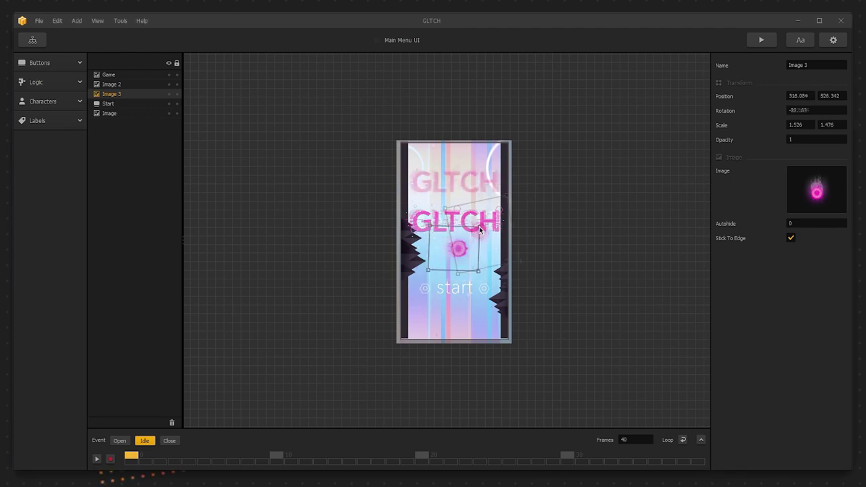
Open the Game Over UI from the Game Mind Map and replace its Image layer's graphic with the pink glitch background
click(518, 251)
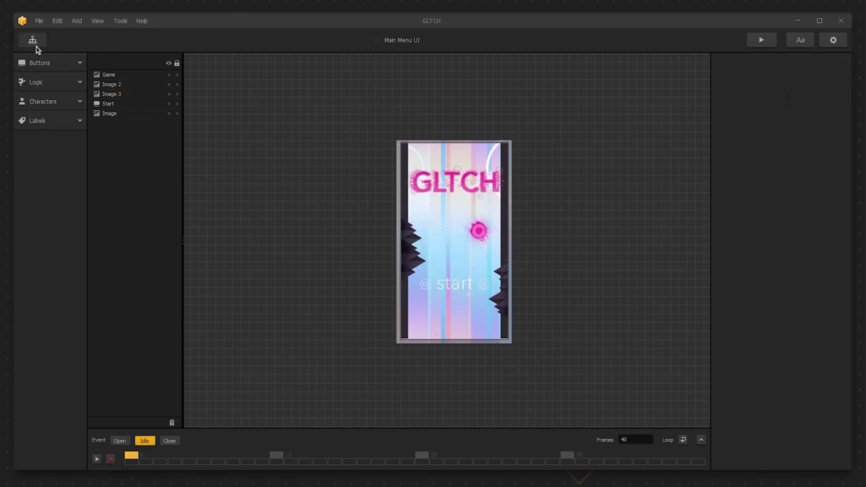
click(36, 46)
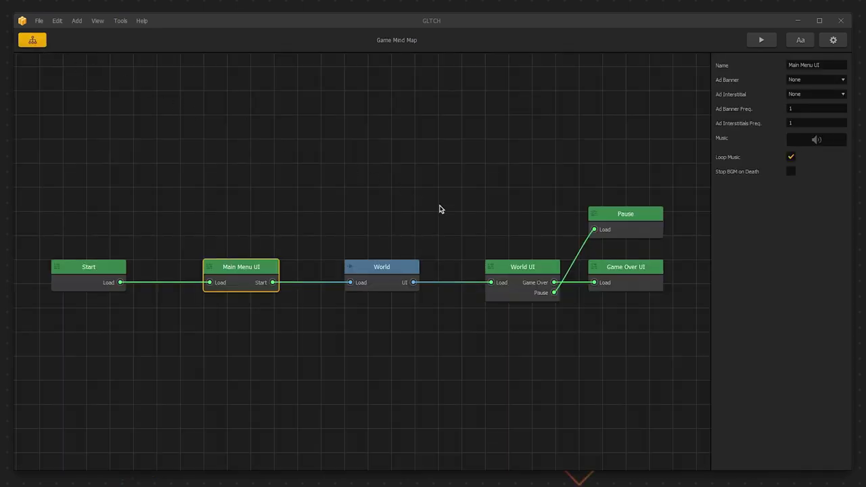
double_click(624, 278)
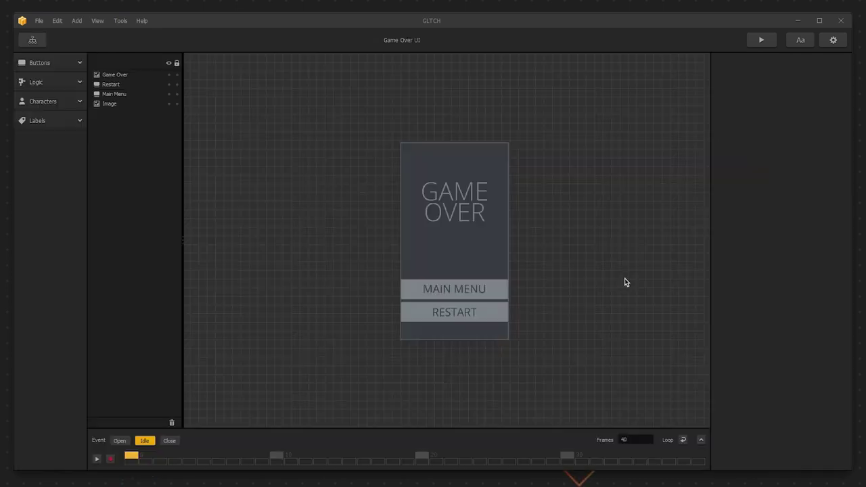
click(106, 105)
drag(865, 197, 835, 191)
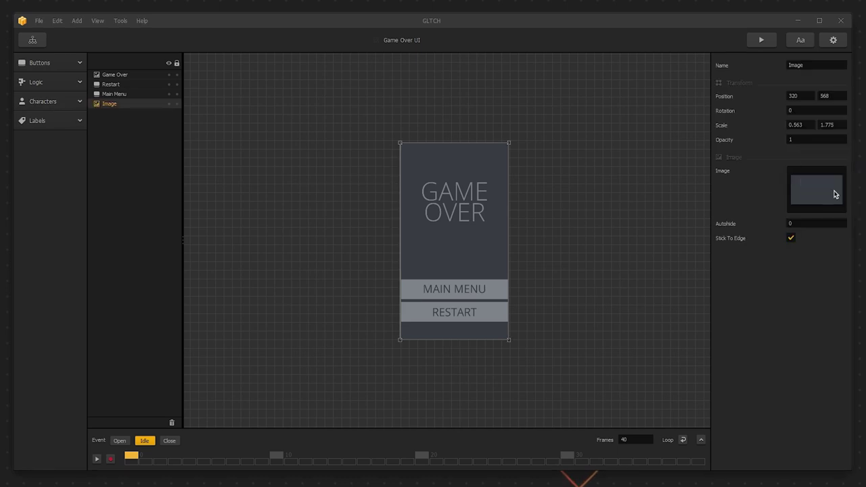
Resize the Game Over background image so it covers the whole screen frame
drag(485, 67, 519, 139)
drag(425, 419, 397, 346)
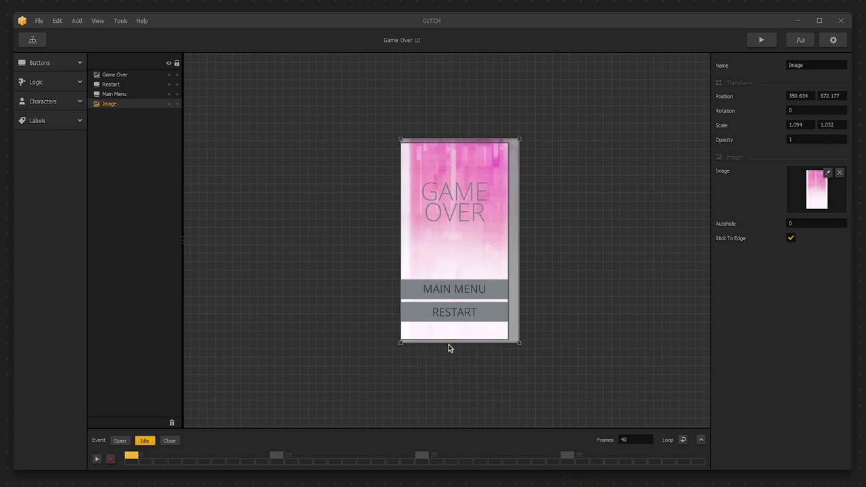
drag(519, 344, 514, 346)
Replace the Game Over title's image with the custom white "Game Over" graphic and select the Restart button
click(158, 74)
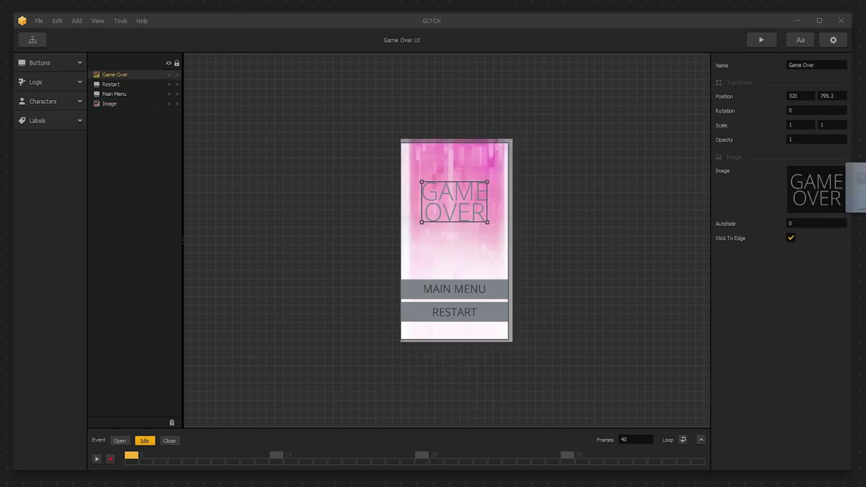
drag(865, 193, 812, 200)
click(454, 311)
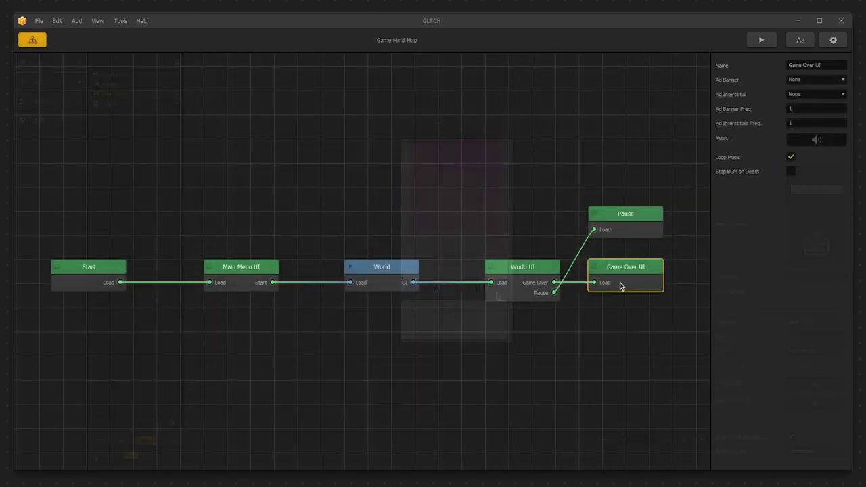
Open the Pause UI from the Game Mind Map and replace its Image layer's graphic with the blue "Pause" background
double_click(621, 229)
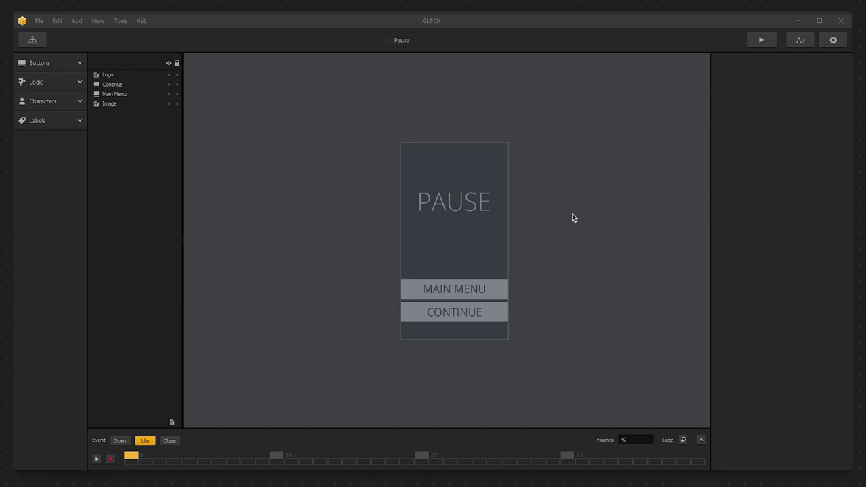
click(124, 105)
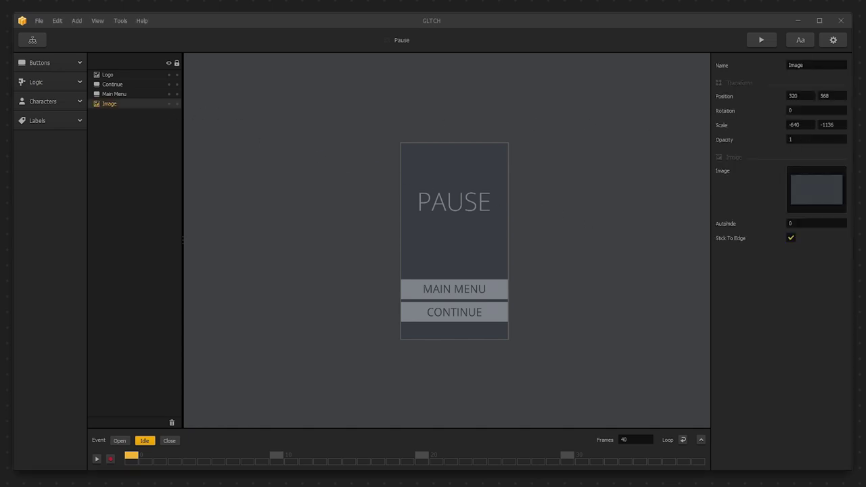
drag(865, 207, 823, 207)
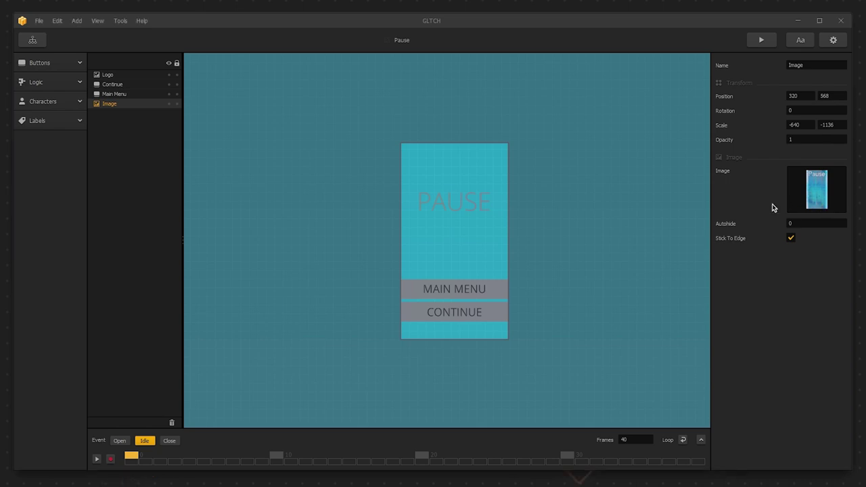
Set the Pause background image's scale to 1 by 1 and delete the Logo layer
scroll(555, 208, down, 3)
scroll(555, 208, up, 3)
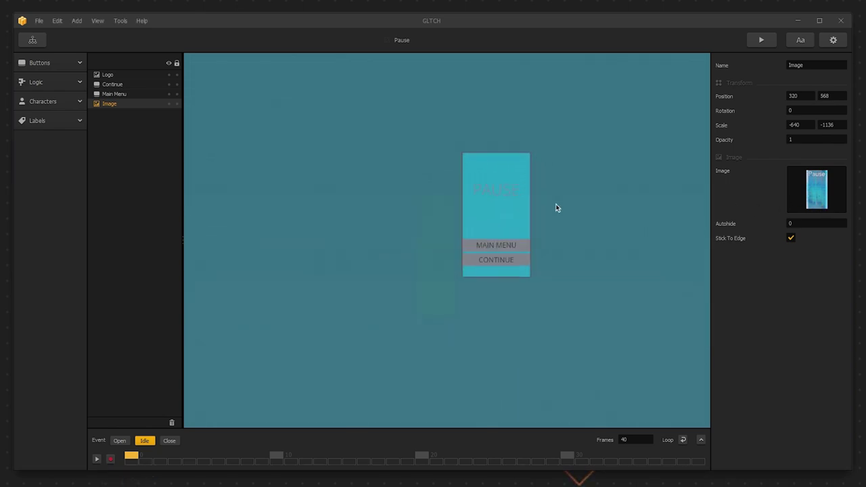
double_click(807, 129)
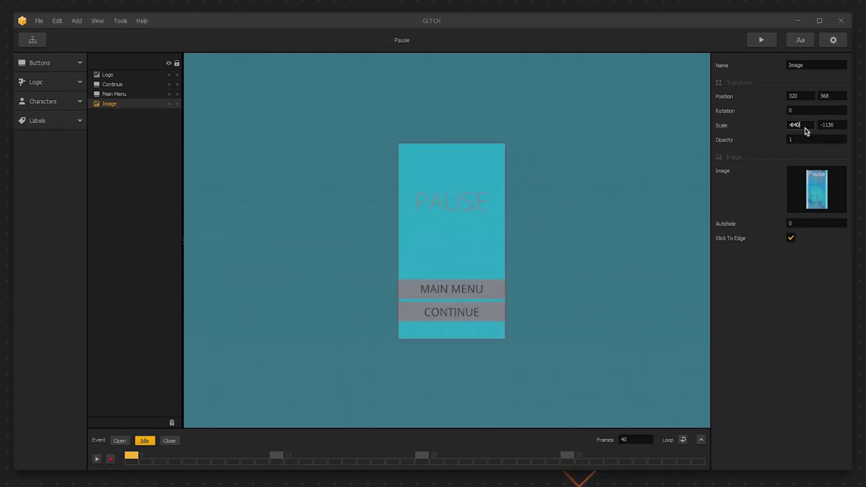
text(1)
key(Tab)
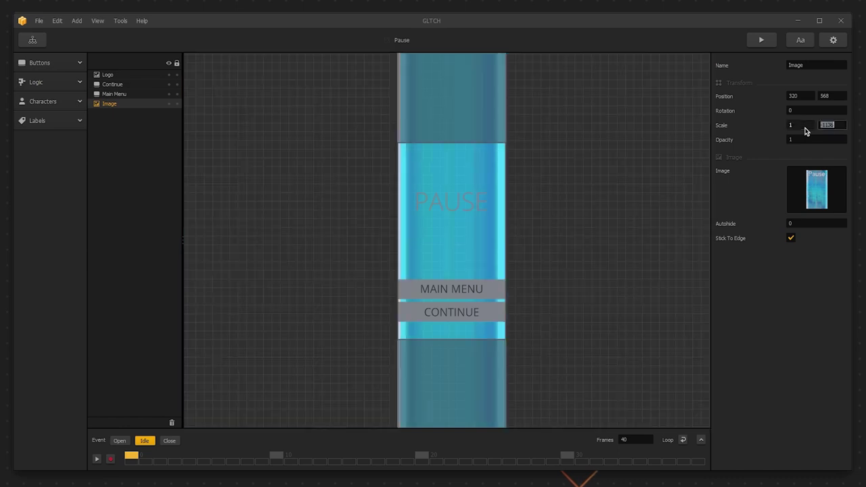
text(1)
click(141, 98)
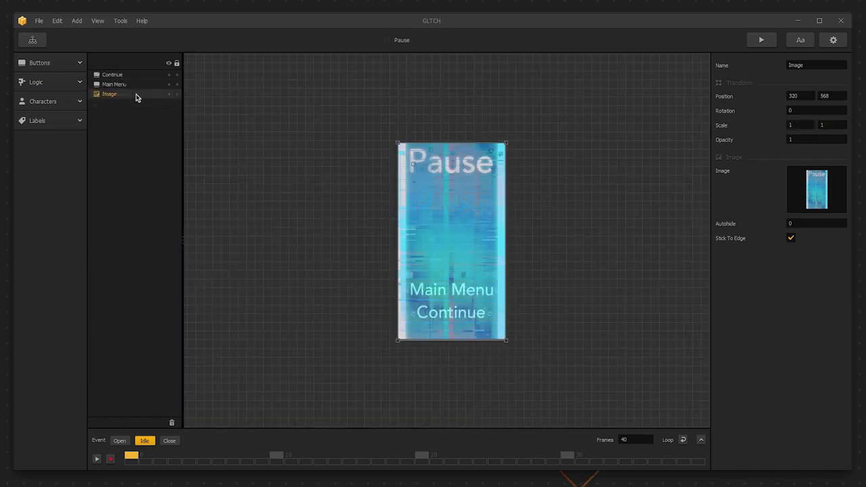
Open the World UI from the Game Mind Map and replace the Pause button's image with the custom orange pause graphic
click(35, 41)
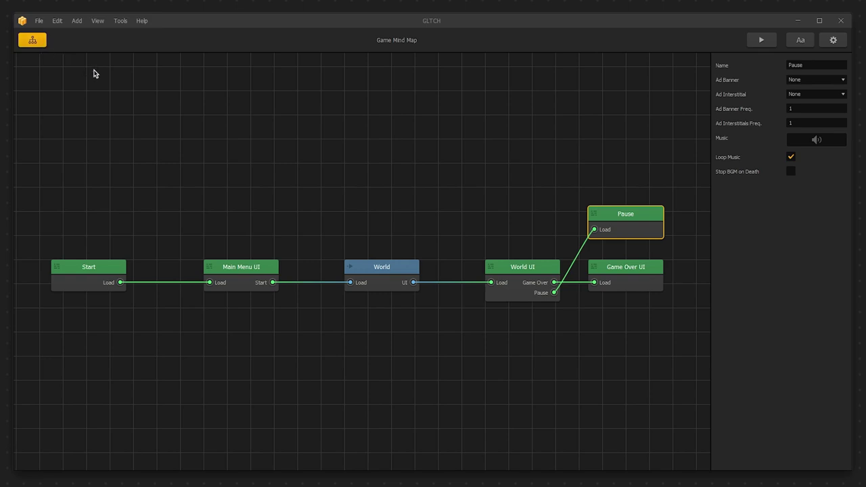
double_click(507, 280)
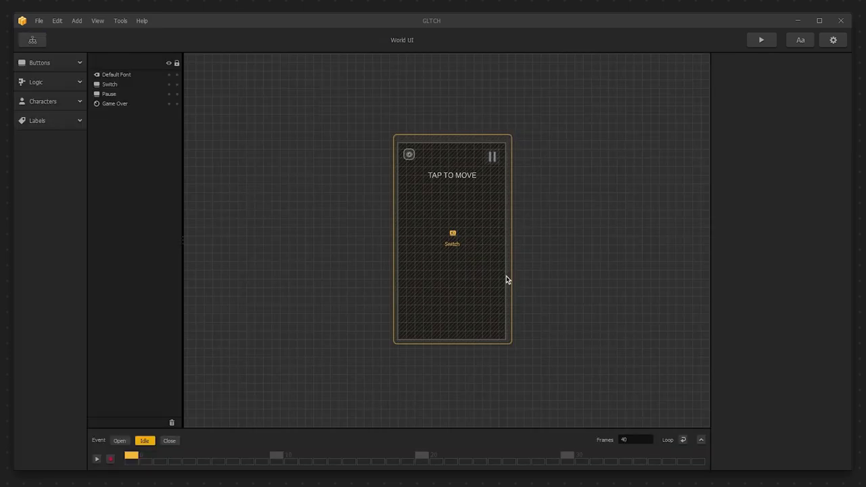
click(110, 93)
drag(778, 203, 816, 193)
drag(816, 193, 816, 192)
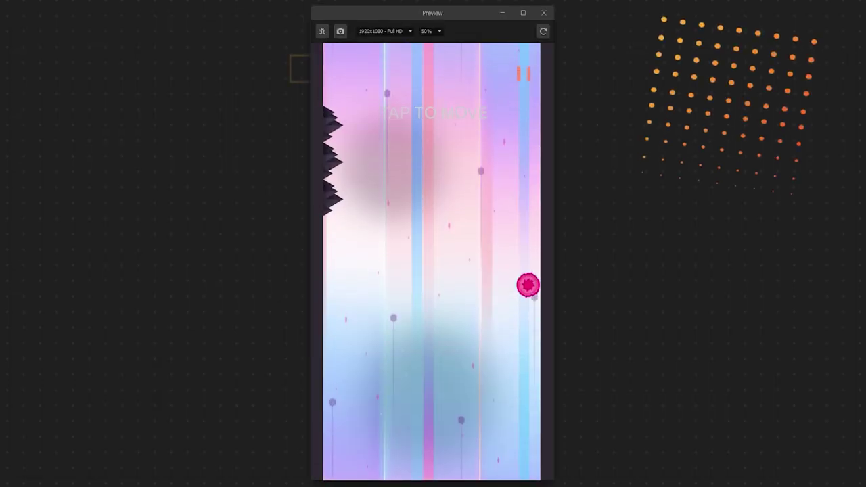
Playtest the game in the preview, switching the character between the side walls to dodge the spikes
key(space)
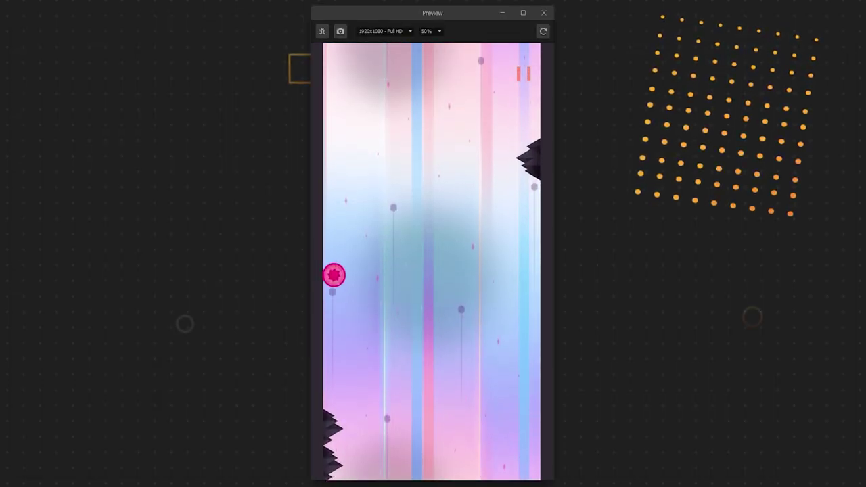
key(space)
key(space)
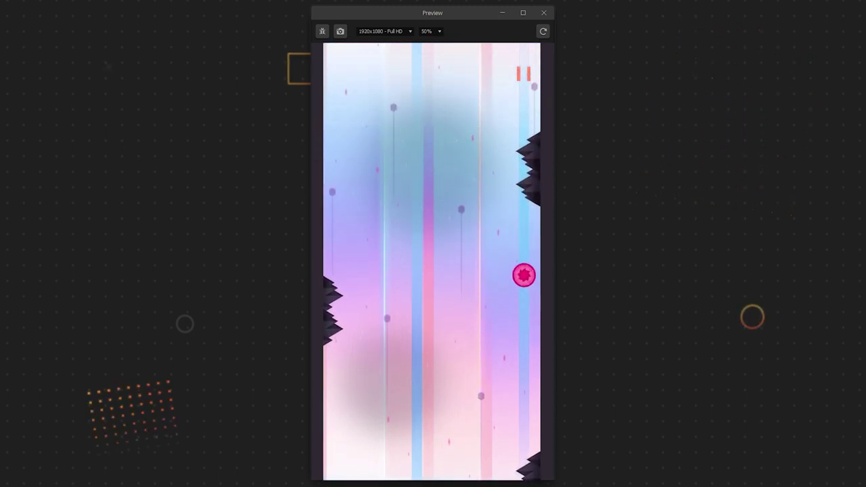
key(space)
key(space)
key(space)
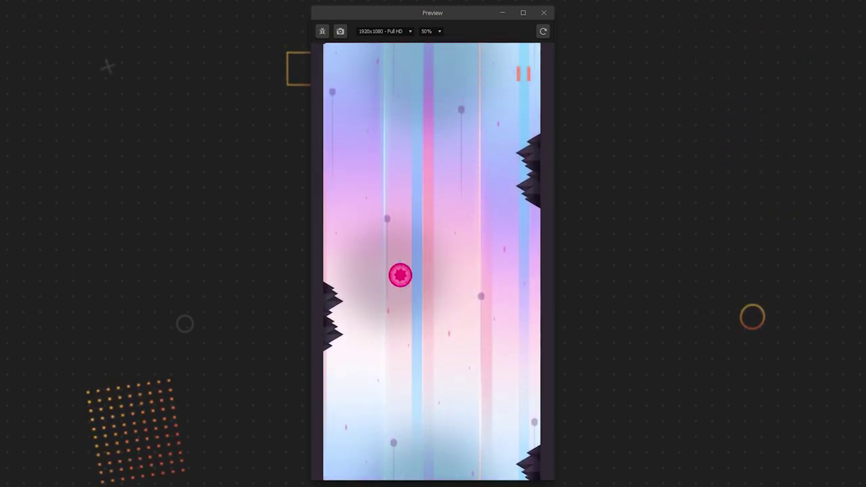
key(space)
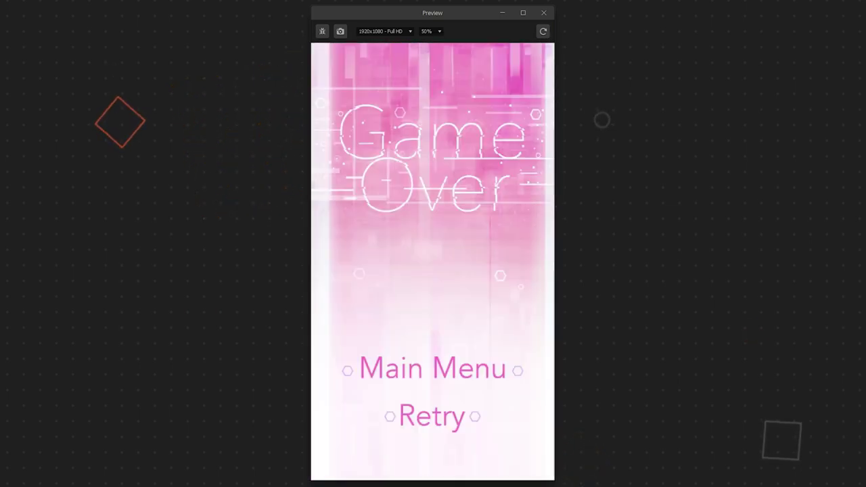
Retry from the Game Over screen and playtest another round of wall jumping
key(Down)
key(Return)
key(space)
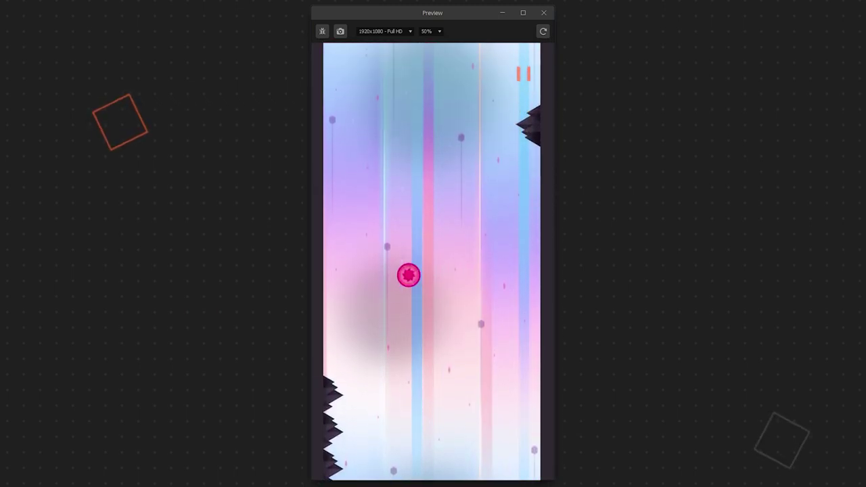
key(space)
key(space)
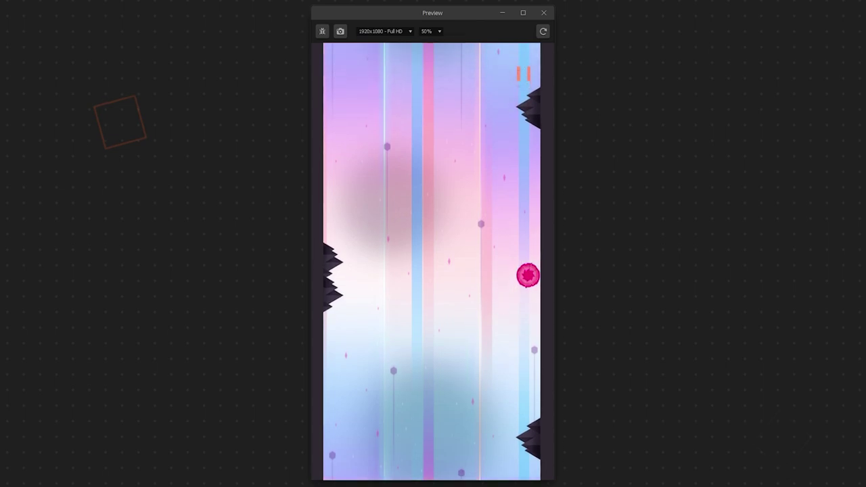